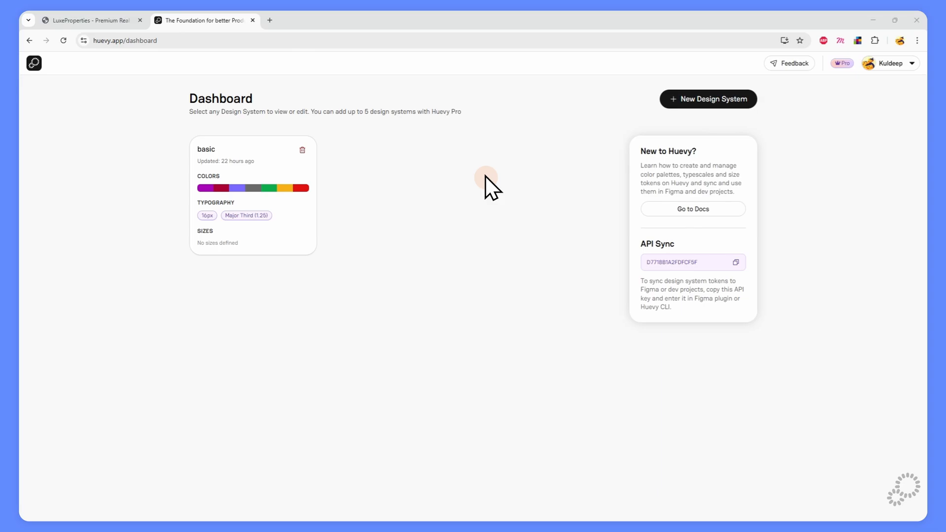
Create a new design system and set its colour harmony to Split Complementary.
left_click(712, 99)
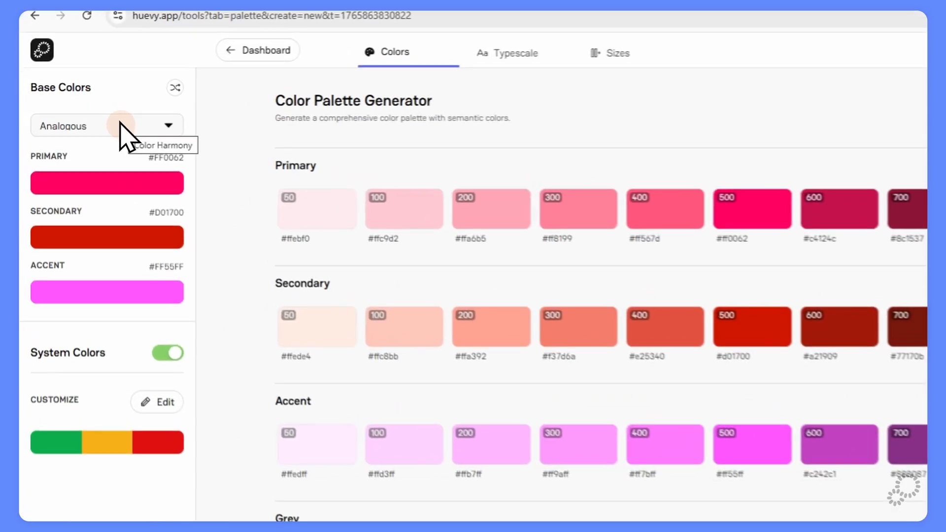
left_click(85, 111)
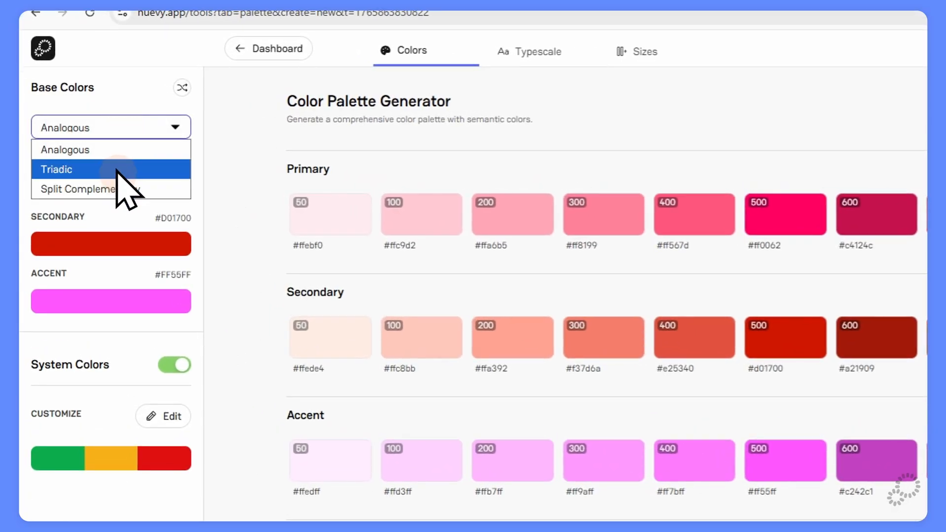
left_click(213, 151)
left_click(171, 137)
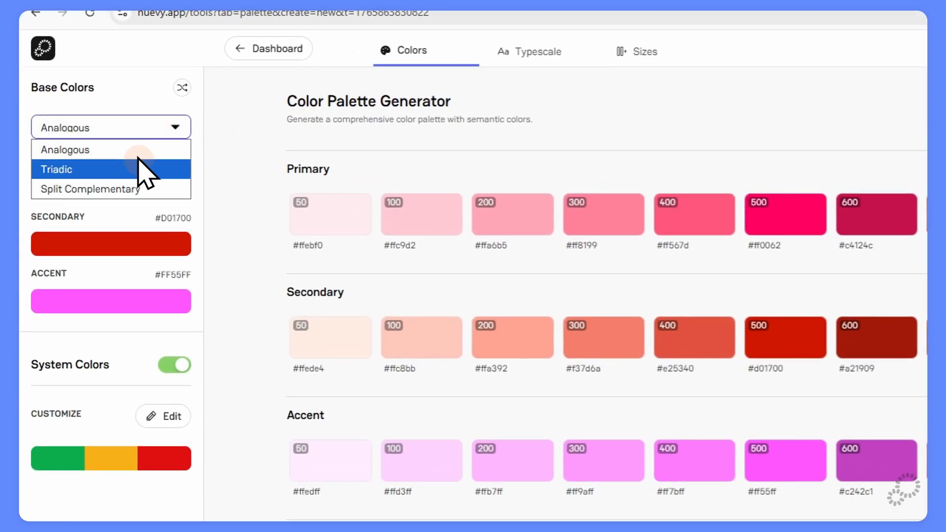
left_click(140, 168)
left_click(134, 128)
left_click(139, 185)
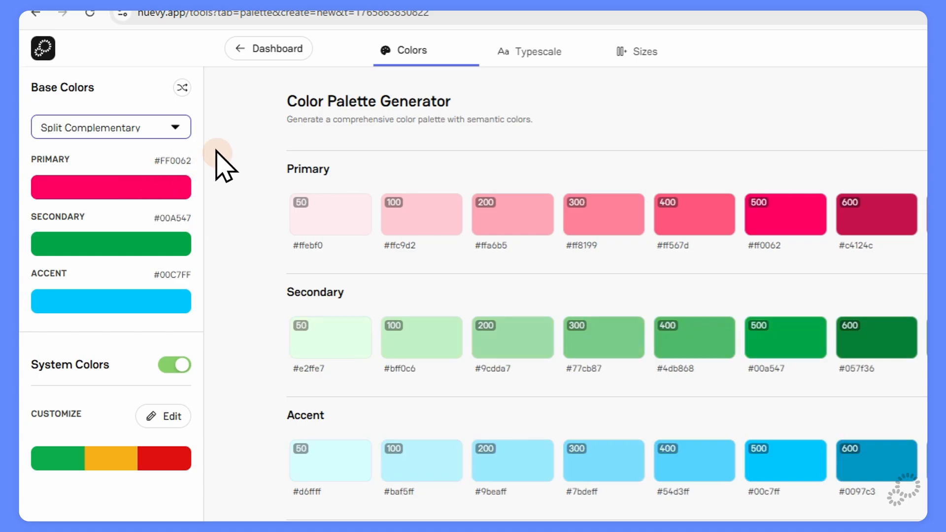
left_click(238, 140)
Set the primary colour to #3836D0 (red 56, green 54, blue 208).
left_click(120, 188)
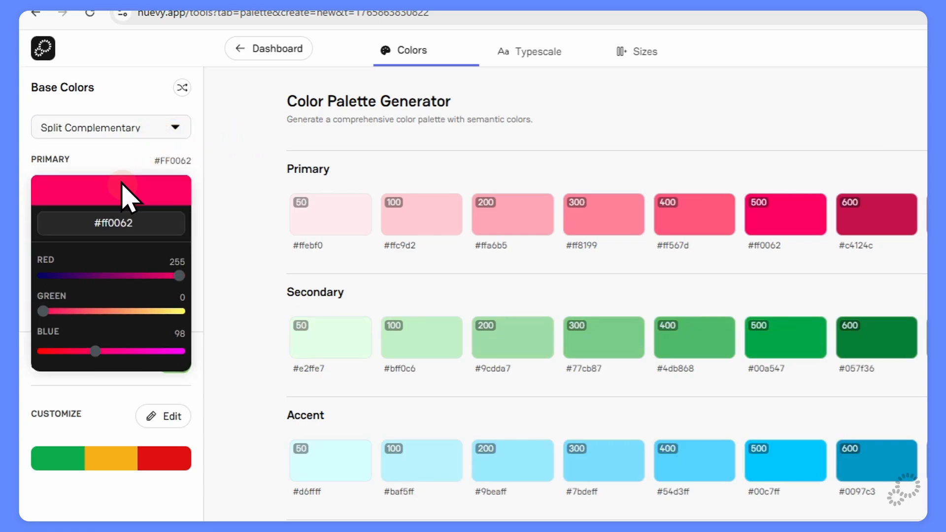
left_click_drag(111, 275, 81, 276)
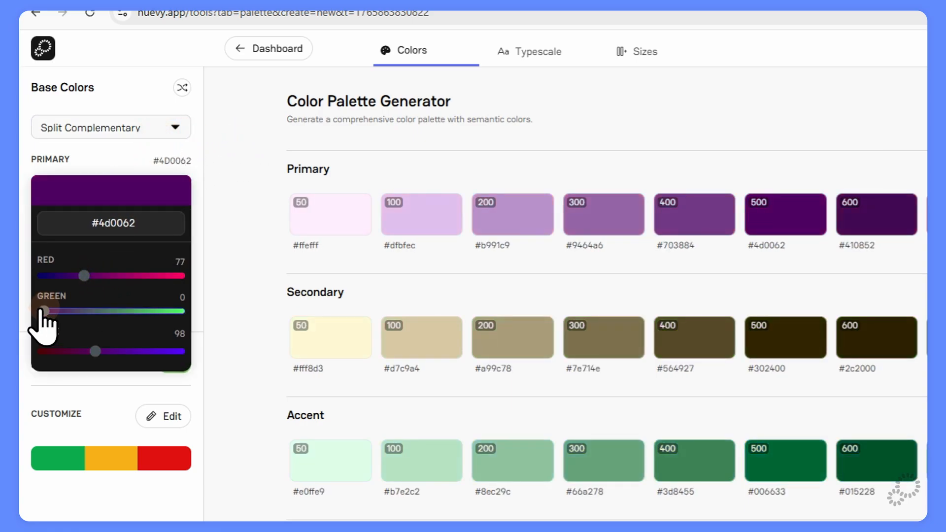
left_click_drag(43, 311, 71, 312)
left_click_drag(94, 351, 153, 350)
left_click_drag(85, 277, 73, 276)
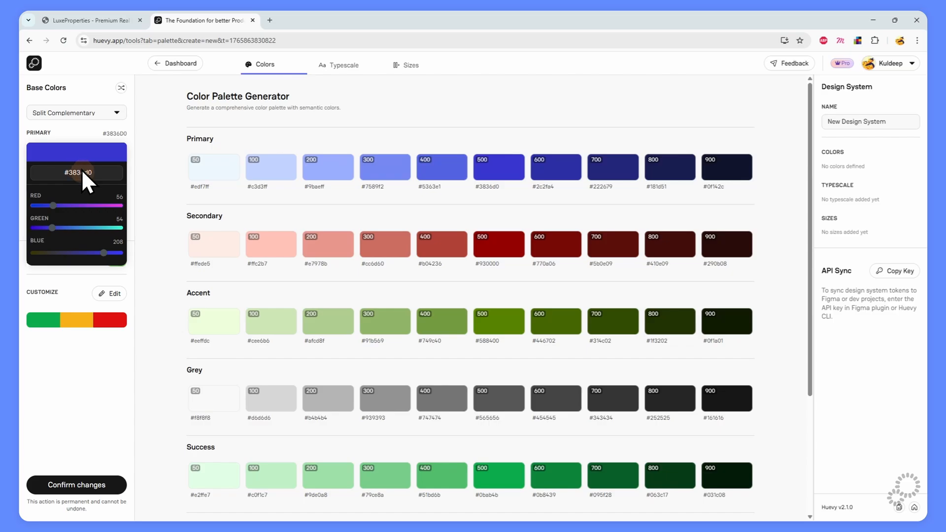
Close the primary picker, try Triadic and Analogous, then return to Split Complementary.
left_click(152, 158)
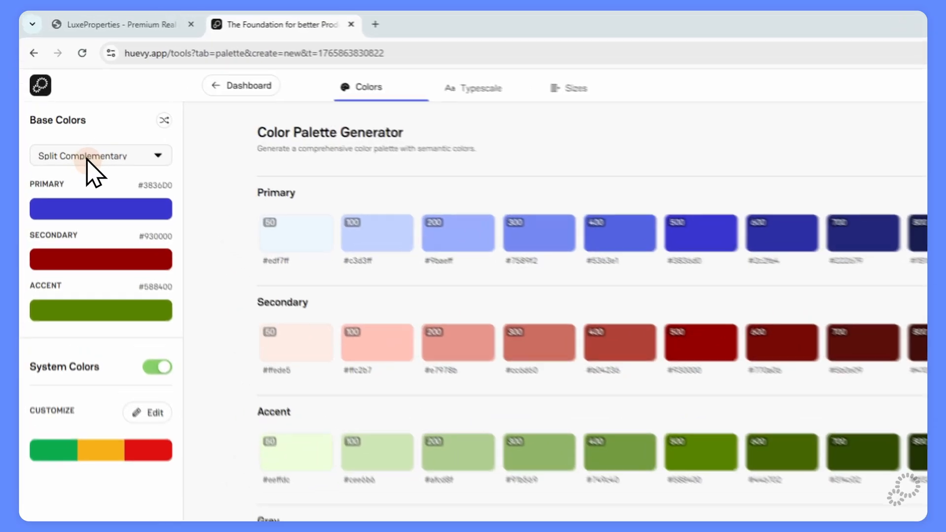
left_click(66, 113)
left_click(102, 215)
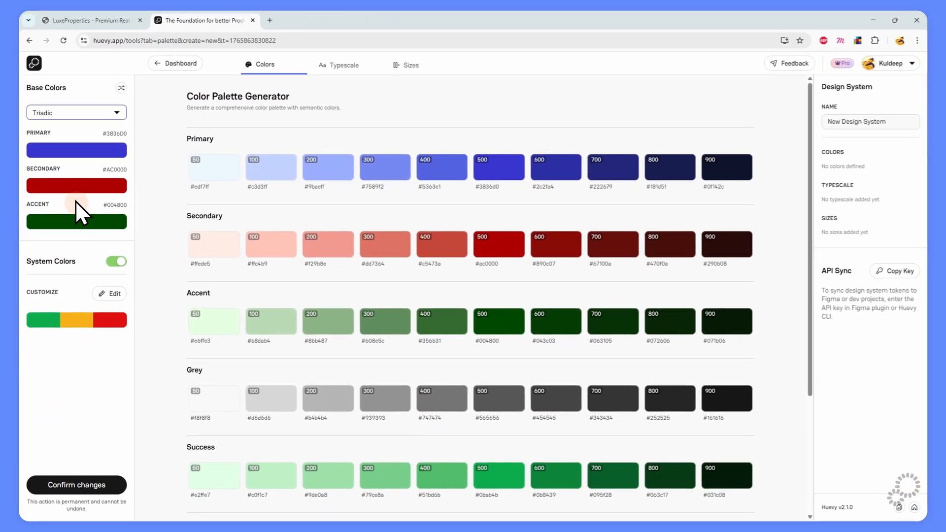
left_click(72, 115)
left_click(68, 125)
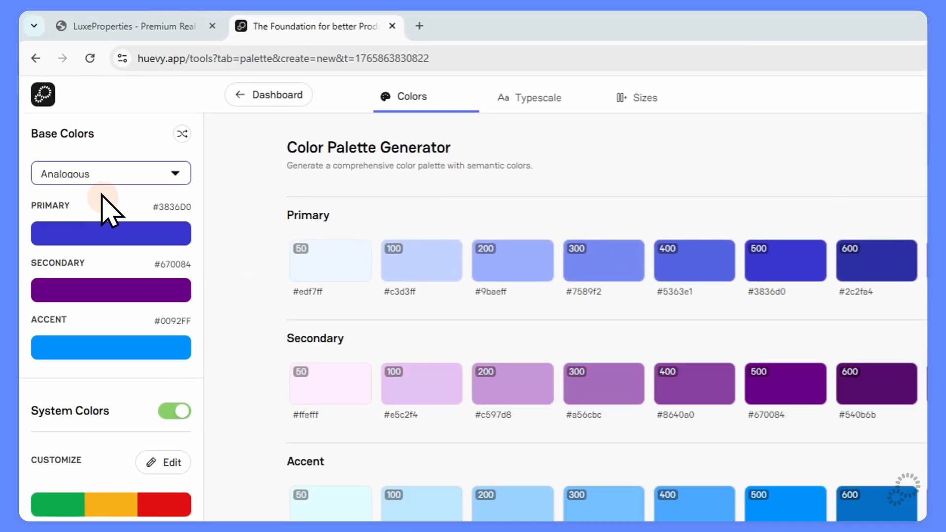
left_click(114, 173)
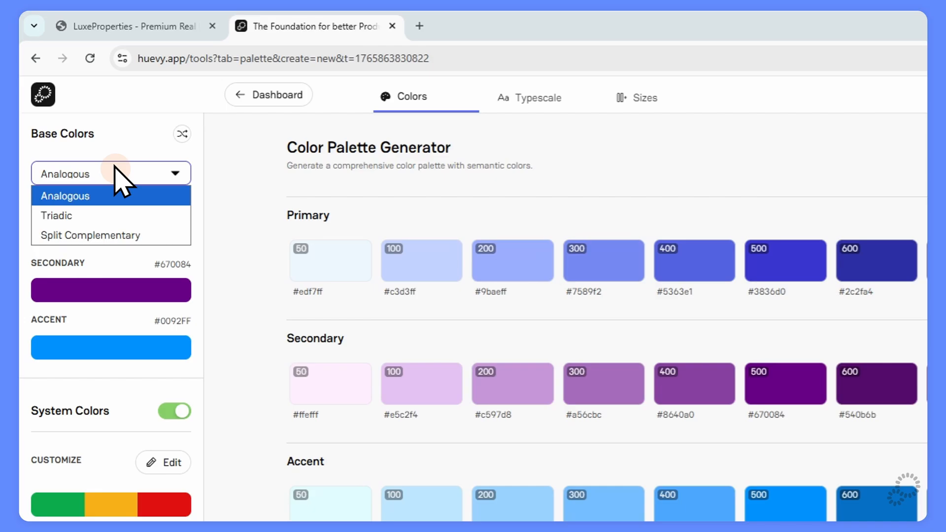
left_click(110, 235)
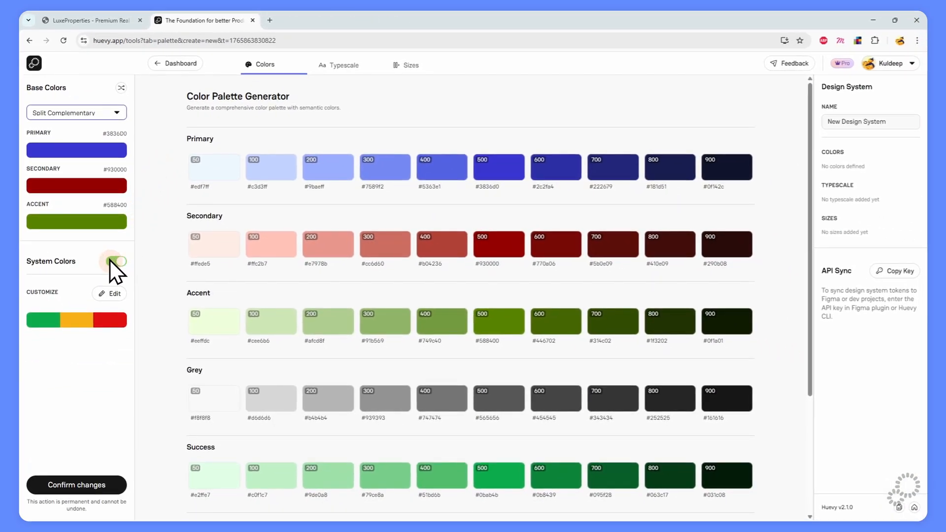
Turn System Colors off and back on, keeping the Grey and Success scales.
scroll(336, 267, "down", 4)
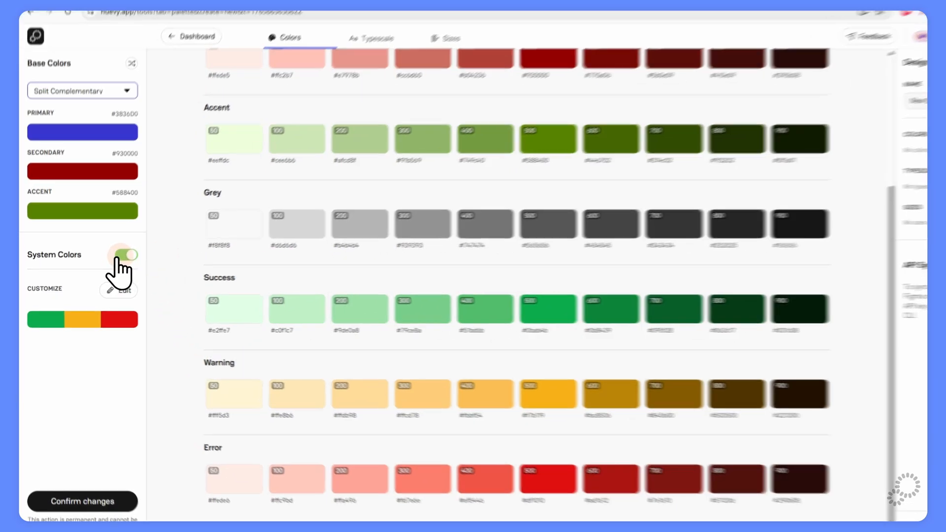
left_click(119, 256)
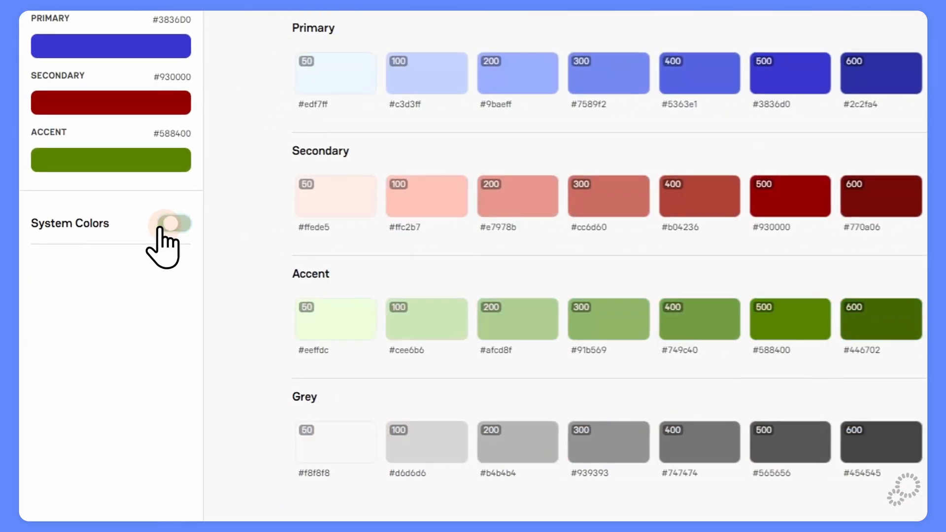
left_click(118, 256)
left_click(123, 291)
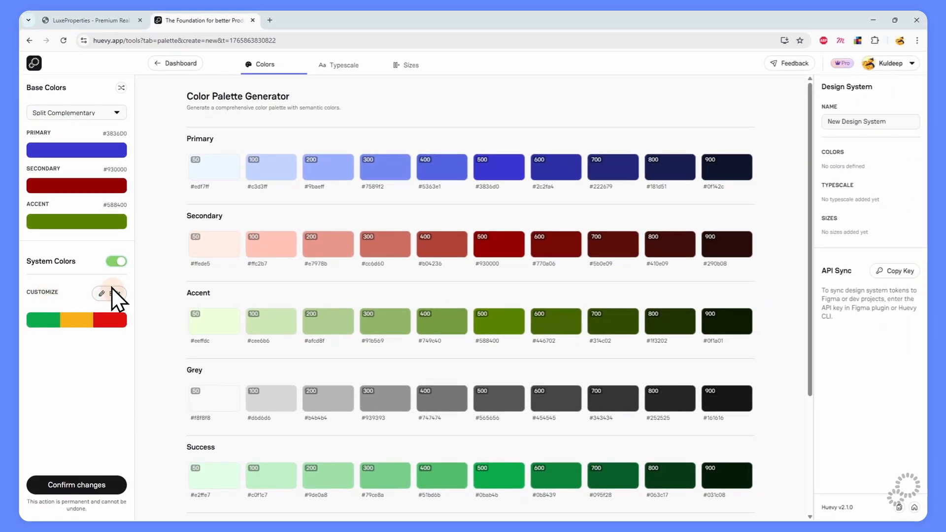
Change the Success colour to #0B945A (green 148, blue 90) and confirm the palette changes.
scroll(244, 293, "down", 3)
left_click(108, 294)
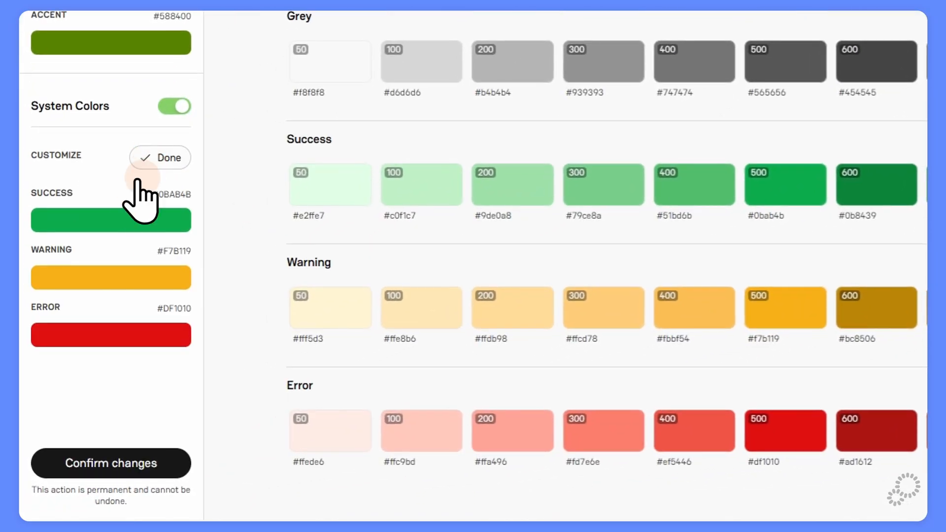
left_click(71, 334)
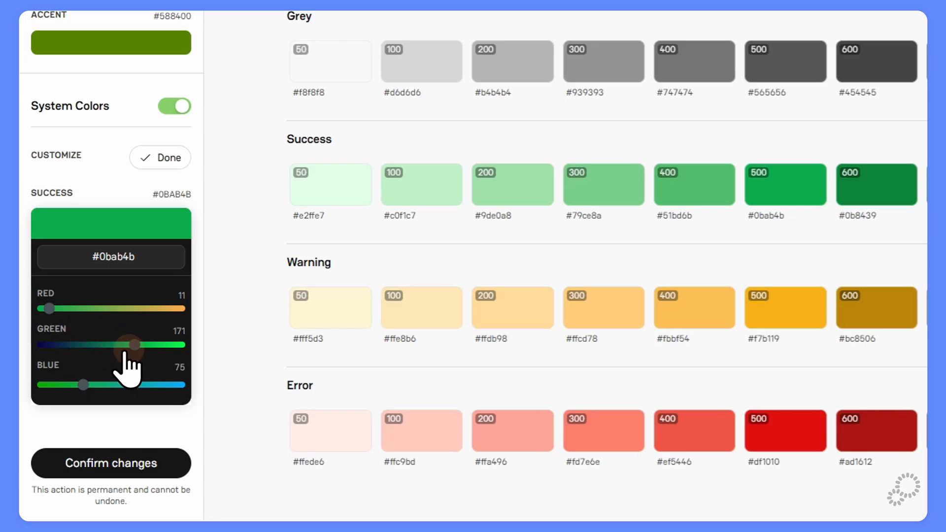
left_click(120, 345)
left_click(94, 385)
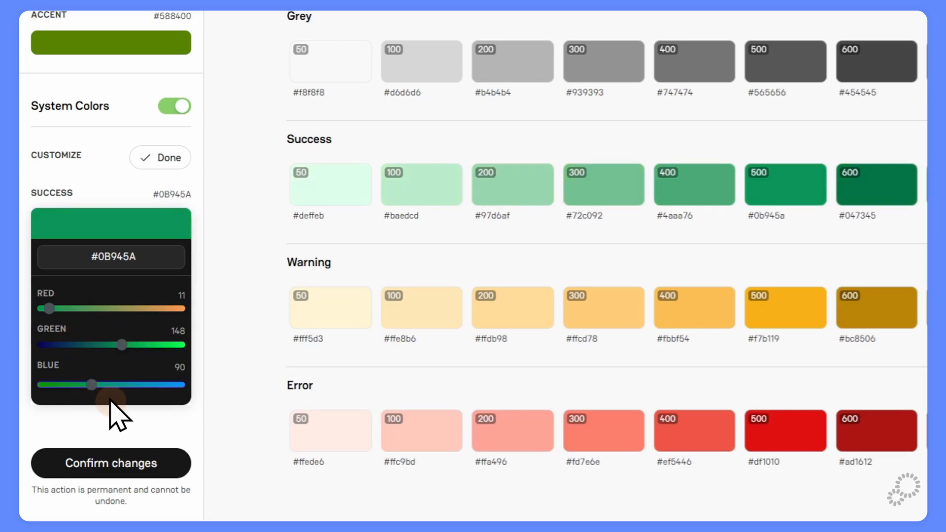
left_click(180, 369)
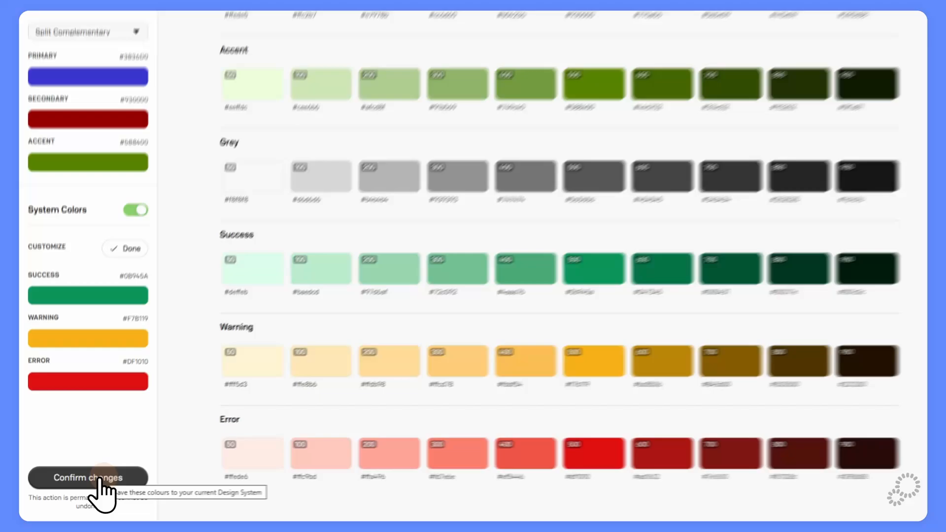
left_click(85, 486)
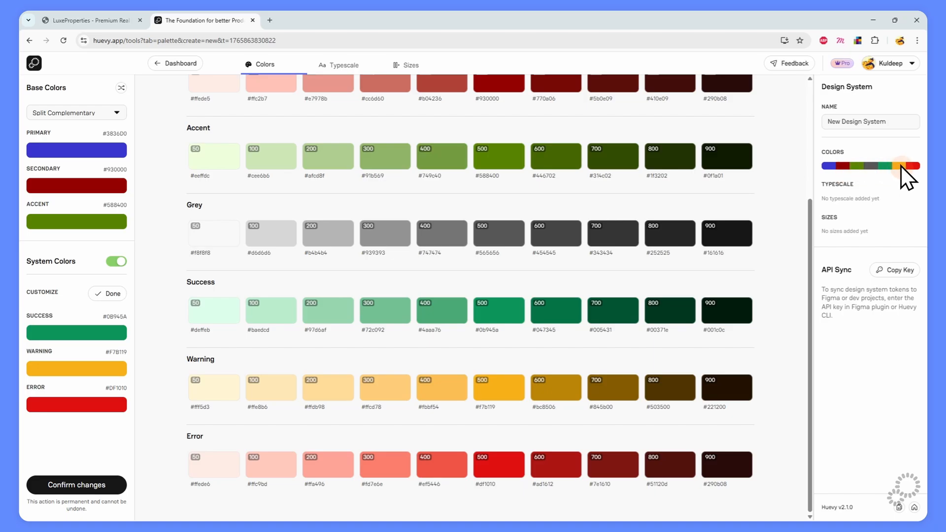
scroll(374, 197, "up", 4)
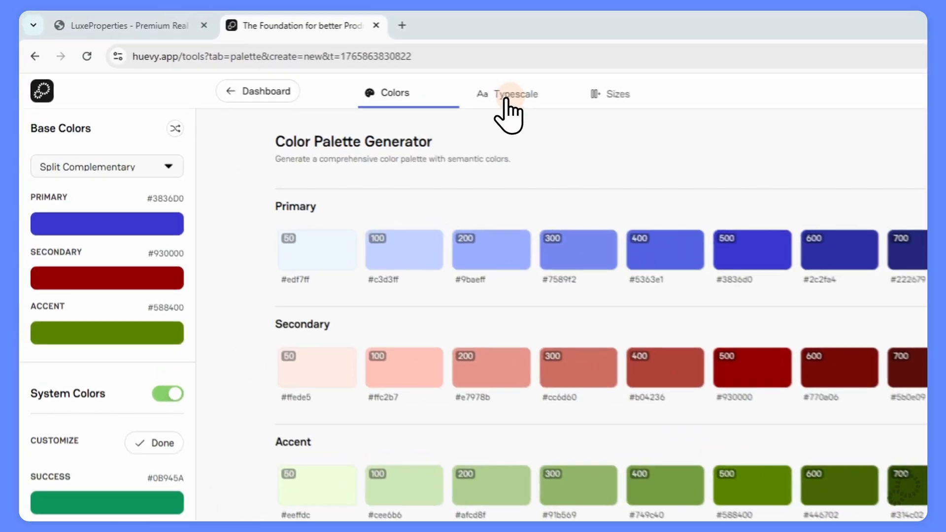
Set the typescale base size to 14px with the Minor Third (1.2) scaling ratio.
left_click(331, 66)
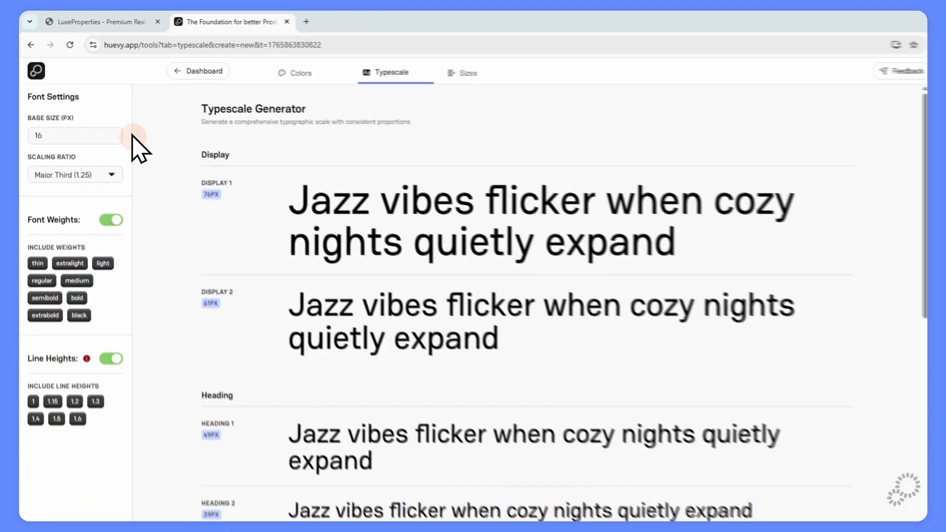
scroll(339, 217, "down", 10)
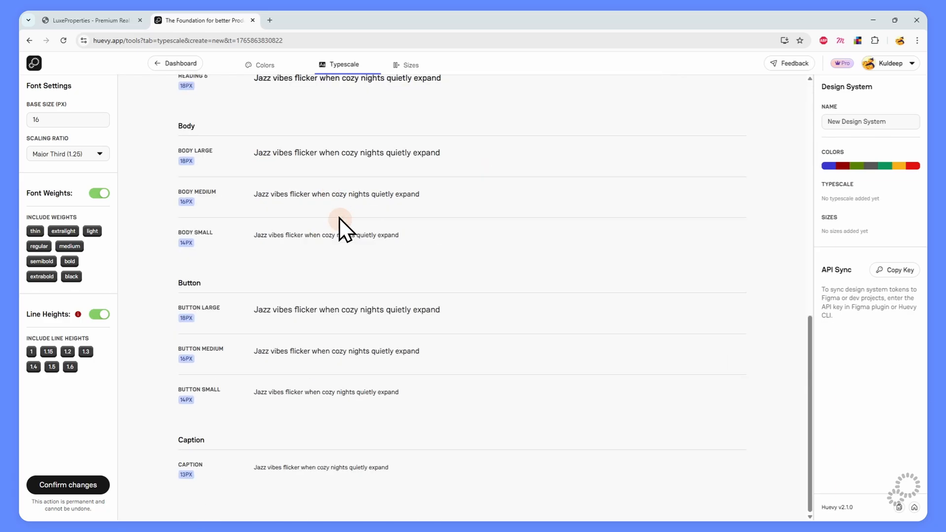
scroll(339, 218, "up", 9)
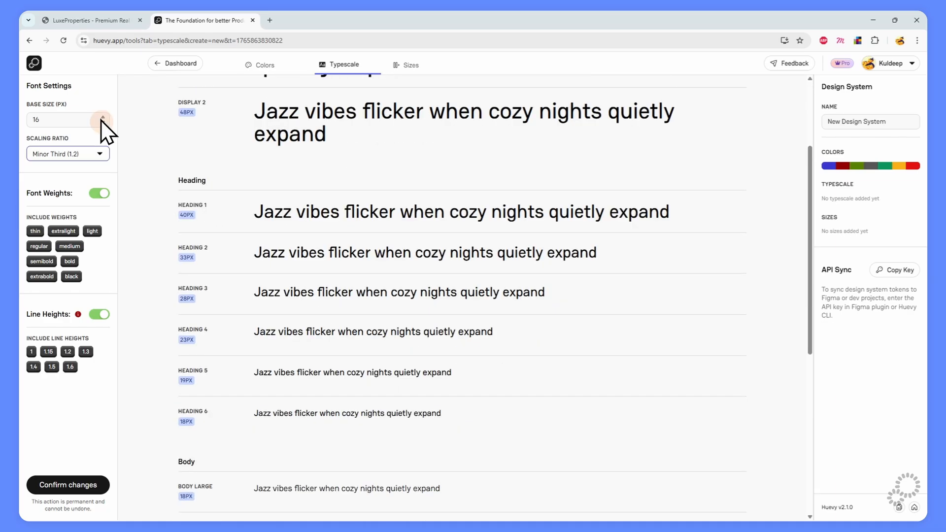
left_click(102, 123)
left_click(102, 123)
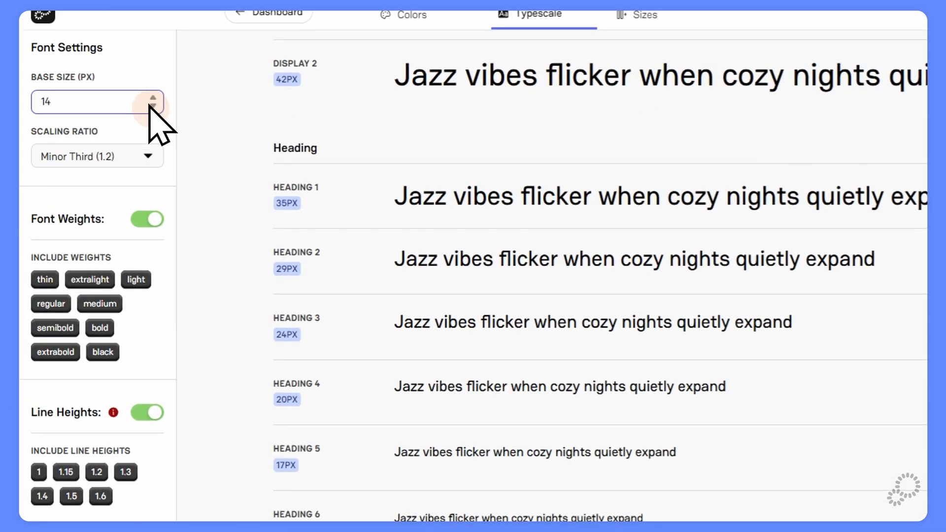
left_click(131, 157)
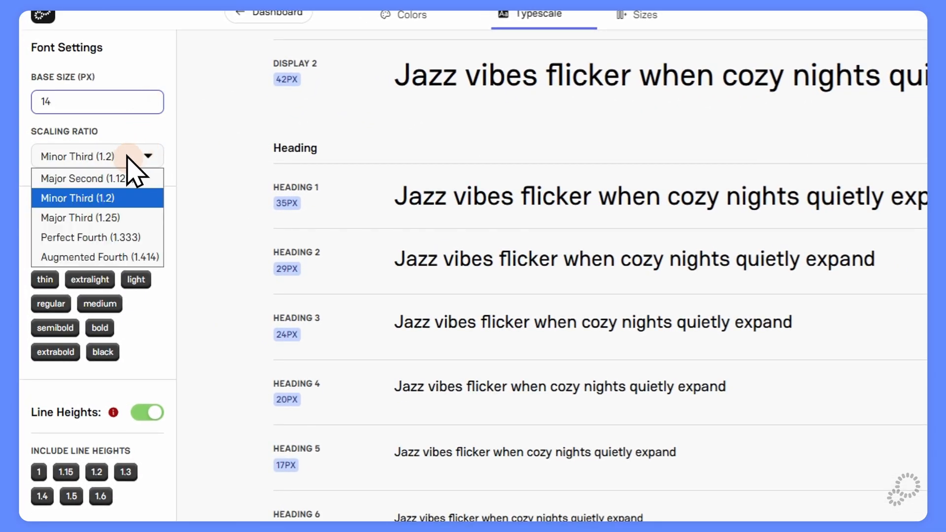
left_click(108, 198)
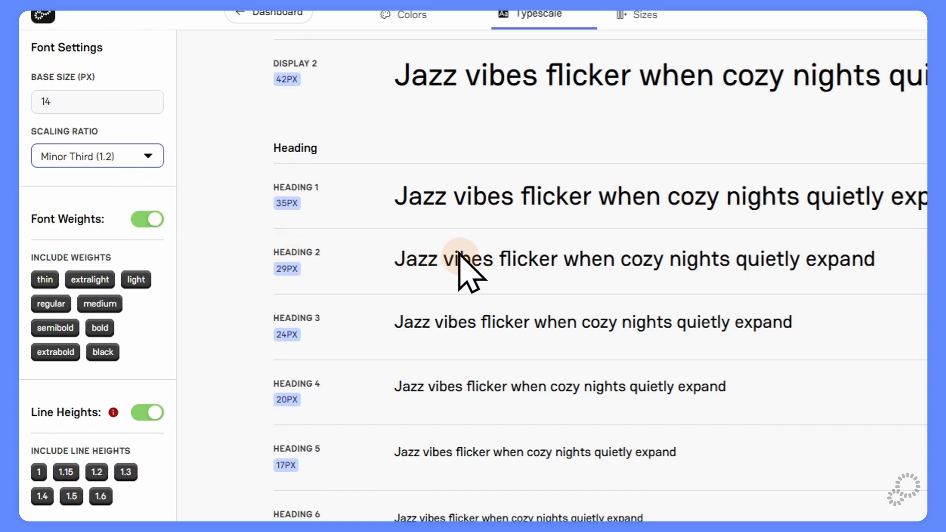
Toggle Font Weights and Line Heights off and back on, then confirm the typescale.
left_click(142, 219)
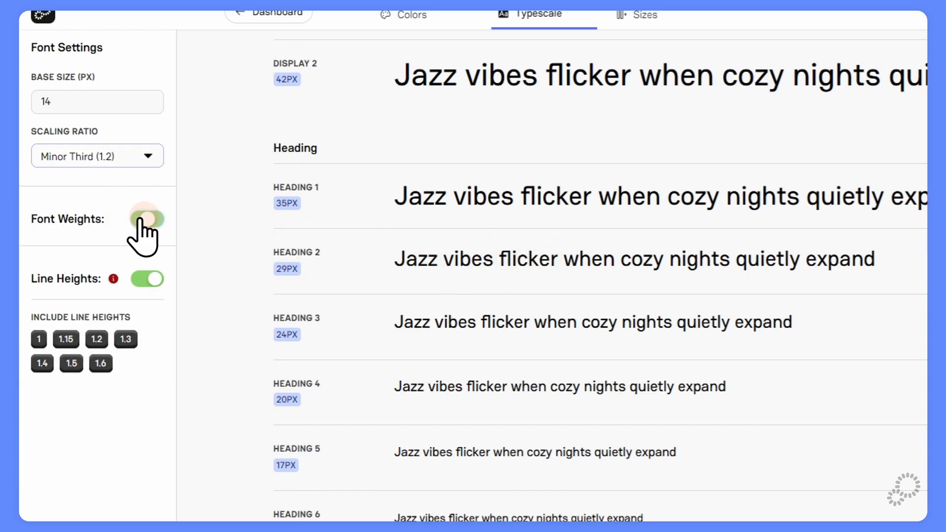
left_click(140, 220)
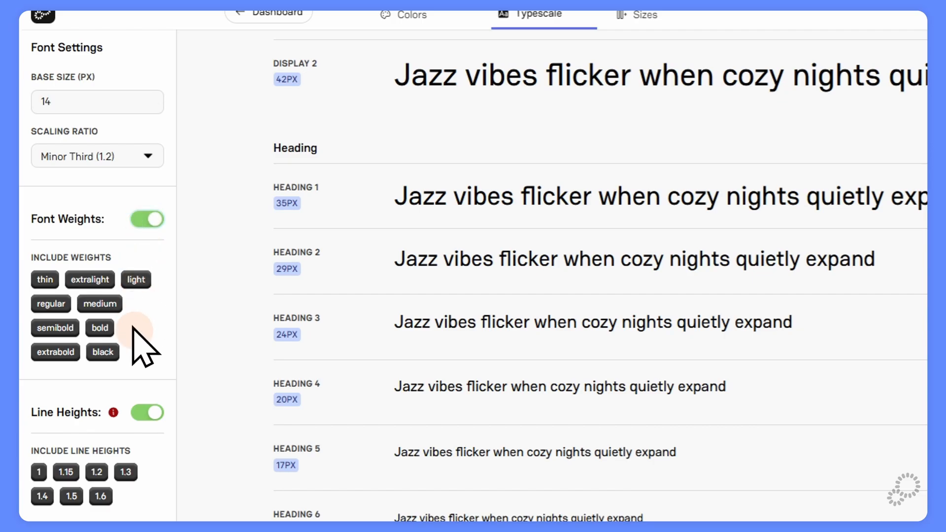
scroll(99, 315, "down", 3)
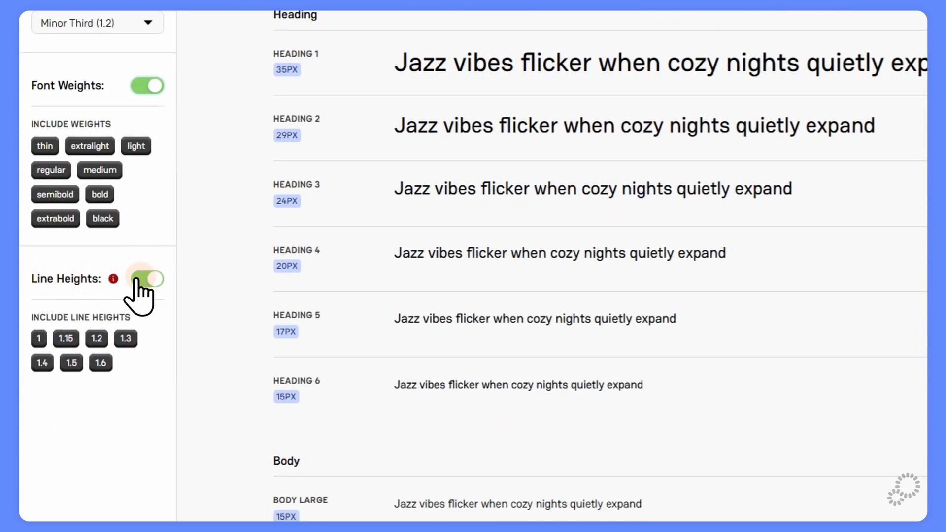
left_click(139, 280)
left_click(139, 280)
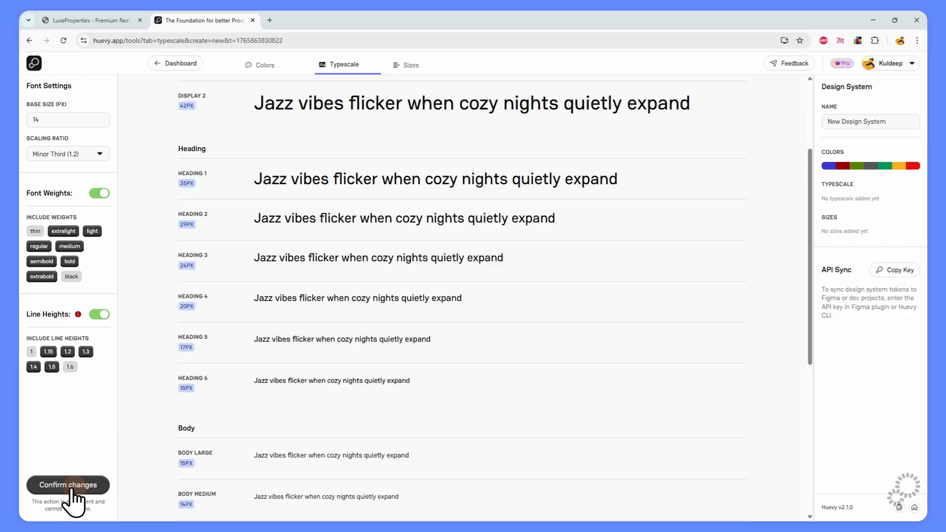
left_click(72, 487)
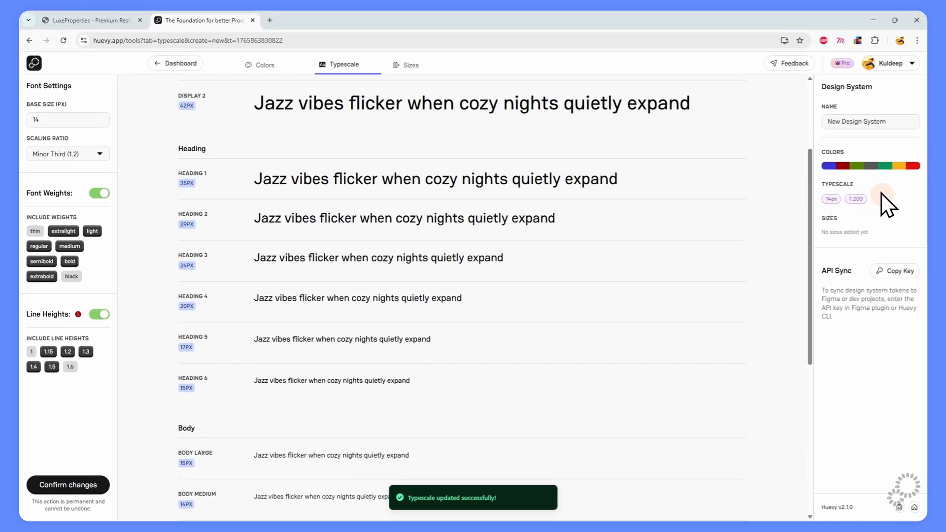
Rename the design system to 'Hello DS' and go to the Sizes page.
left_click(889, 122)
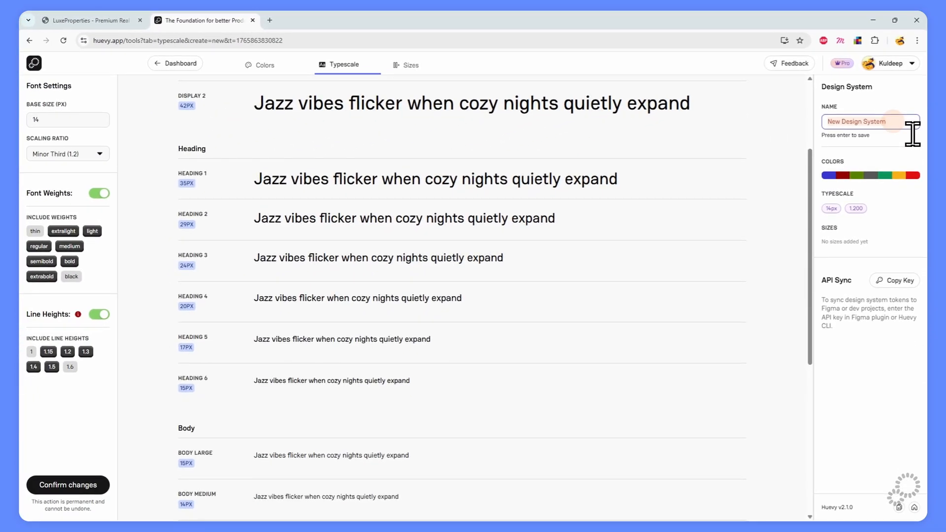
type("He")
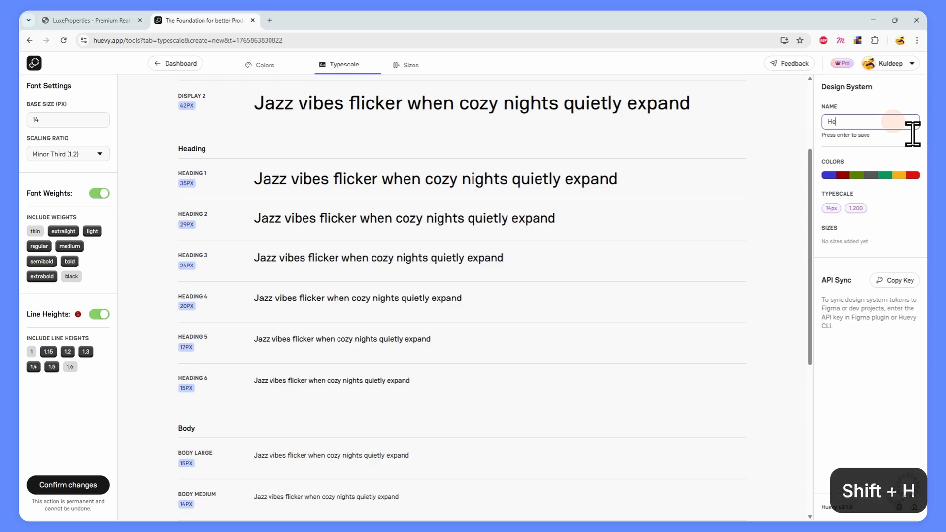
type("llo DS")
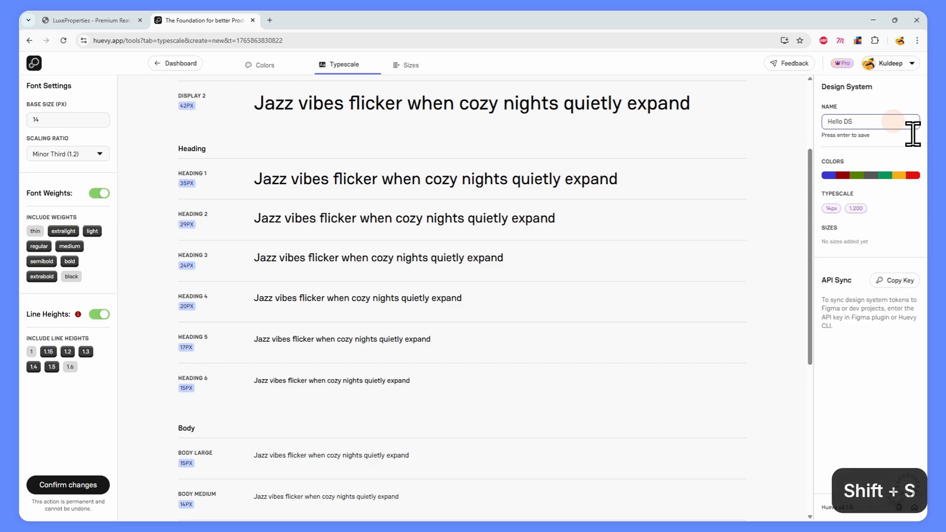
key("Return")
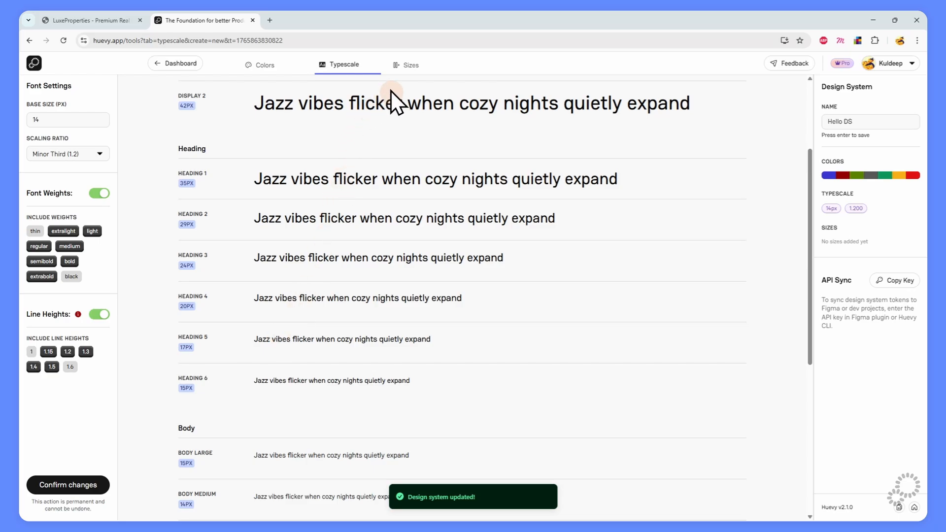
left_click(409, 66)
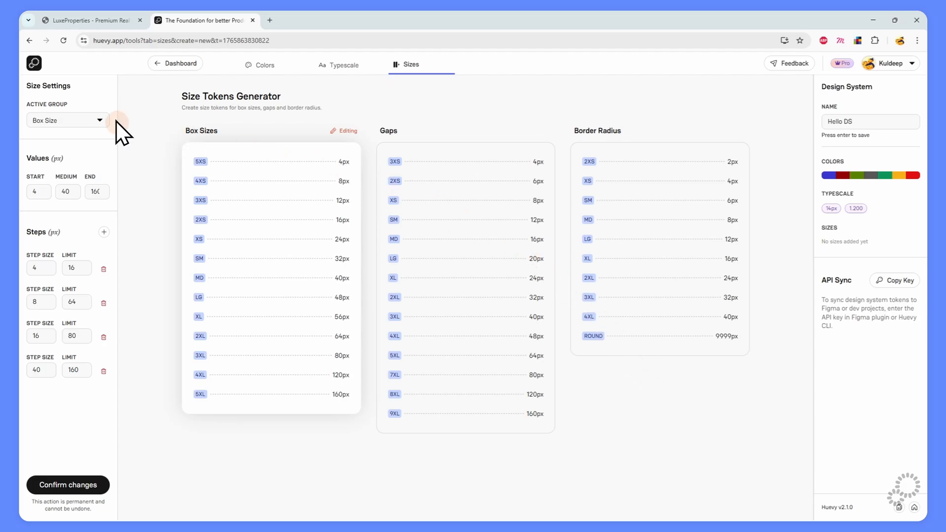
Make Border Radius the active size group, after briefly viewing Gap.
left_click(87, 119)
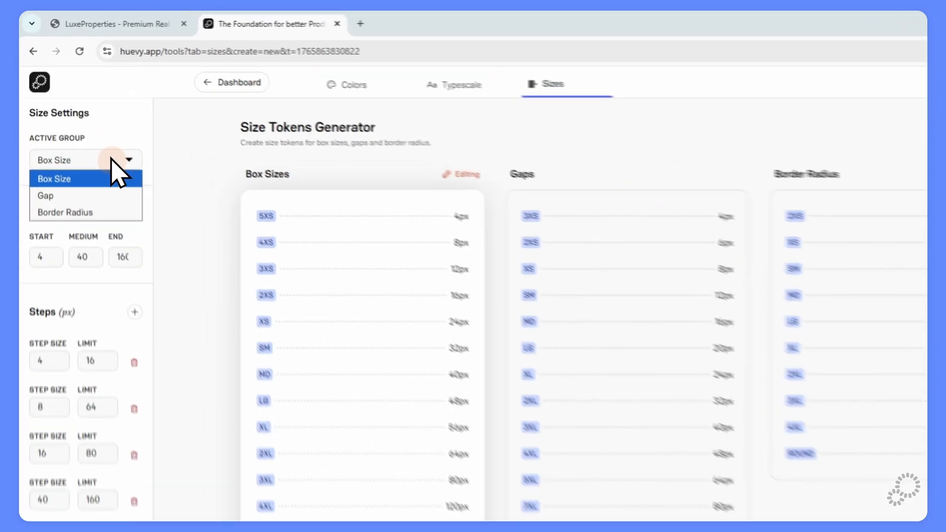
left_click(99, 227)
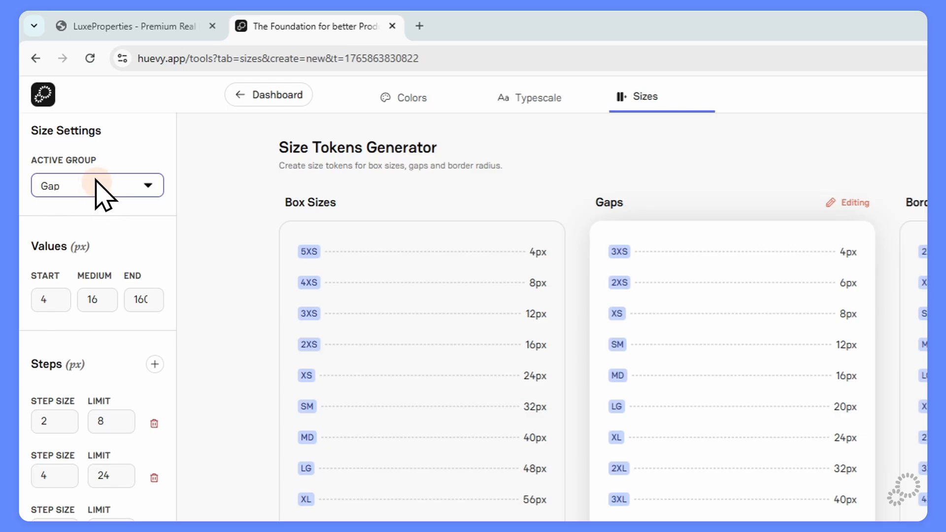
left_click(99, 189)
left_click(101, 248)
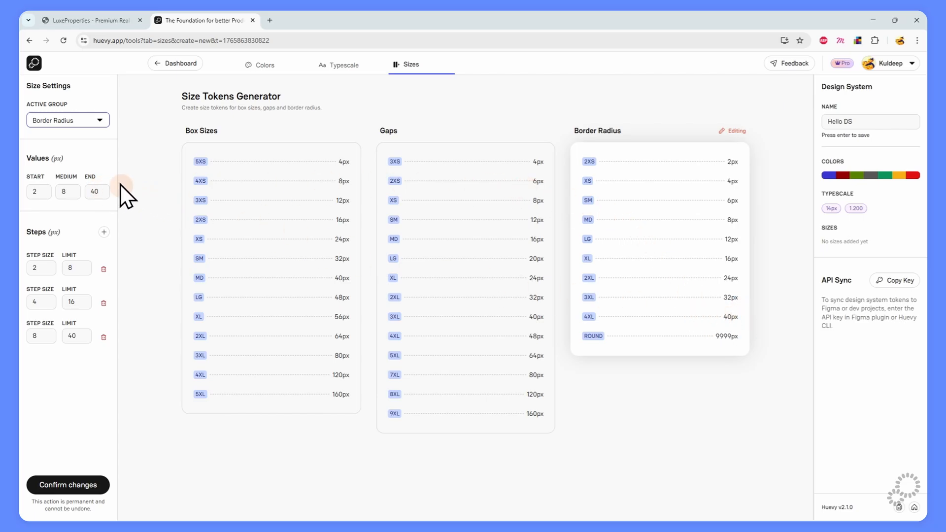
Set the radius End to 64 and add a fourth step of size 12.
left_click(100, 194)
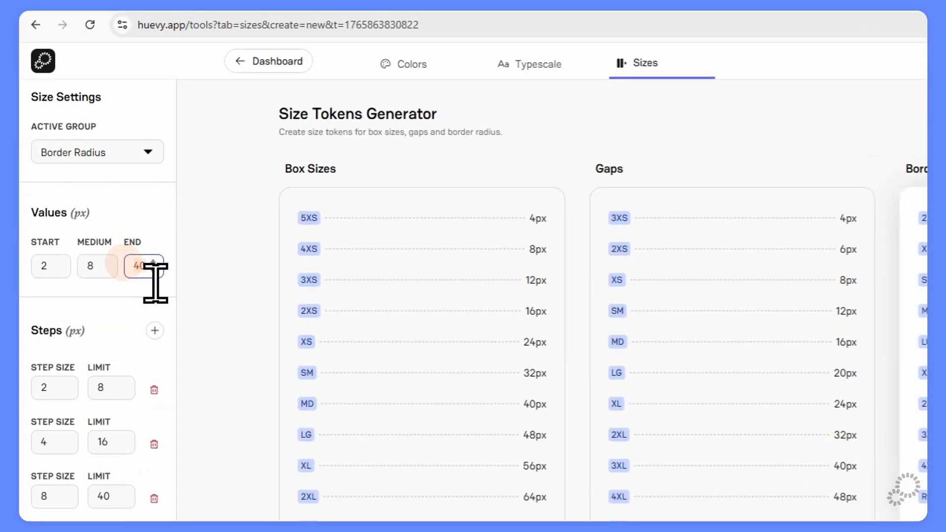
type("64")
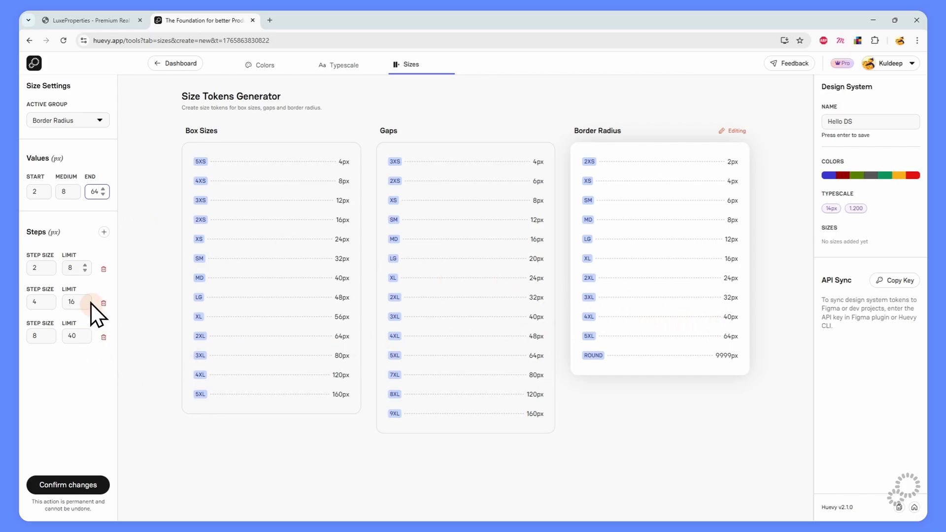
left_click(104, 231)
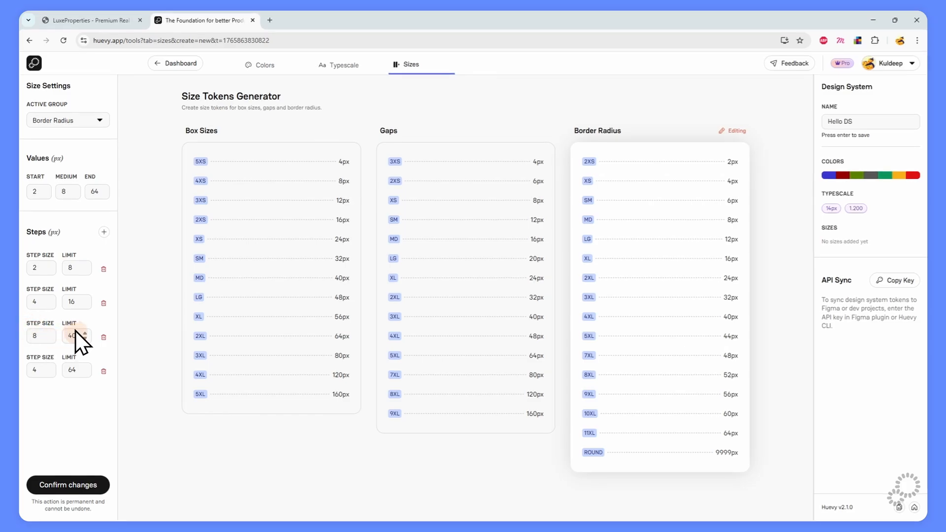
double_click(36, 370)
type("1")
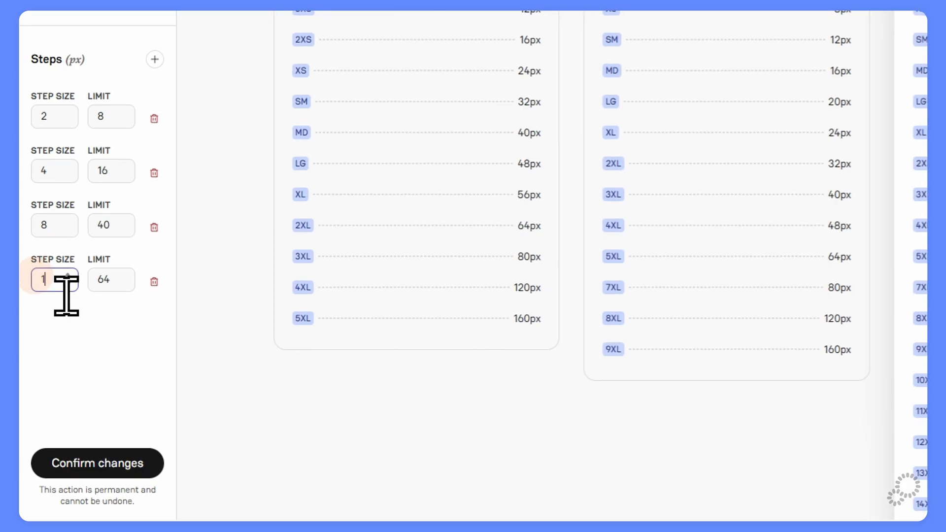
type("2")
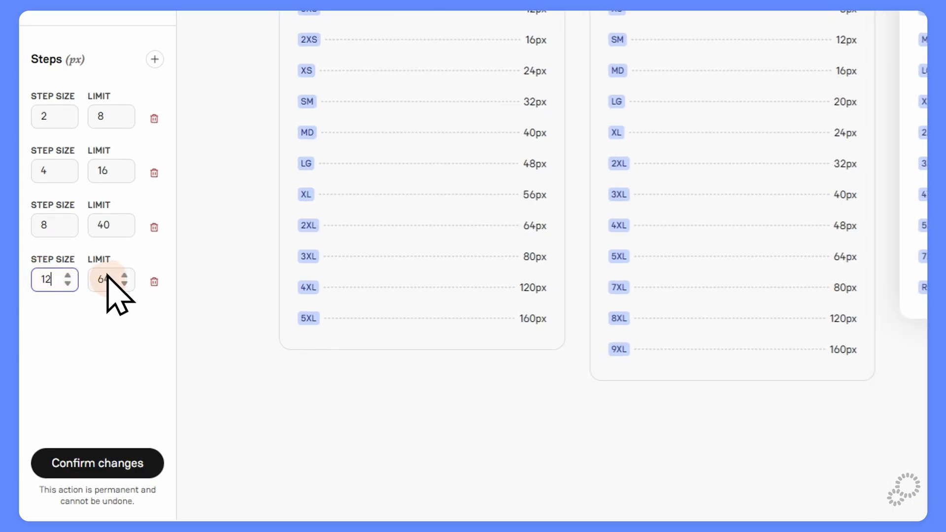
left_click(147, 340)
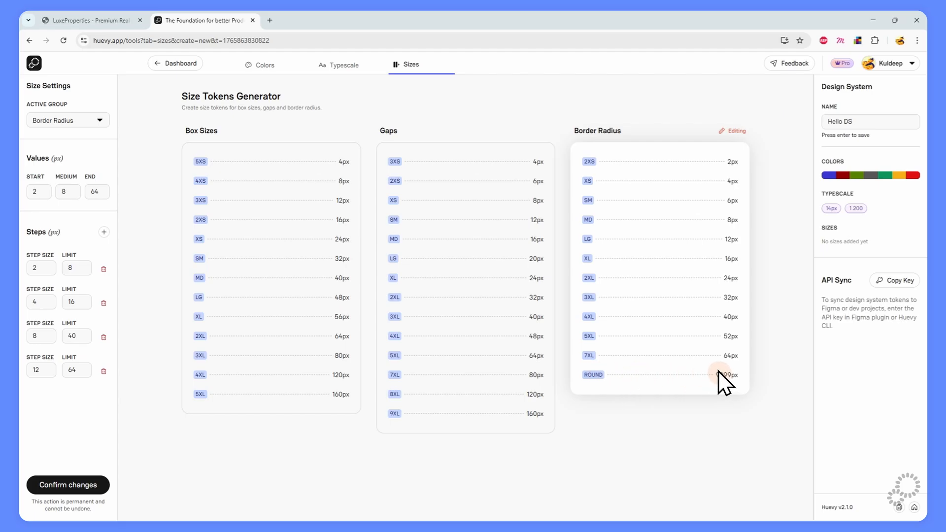
Confirm the size tokens, copy the design system's API key, and switch to Figma.
left_click(52, 485)
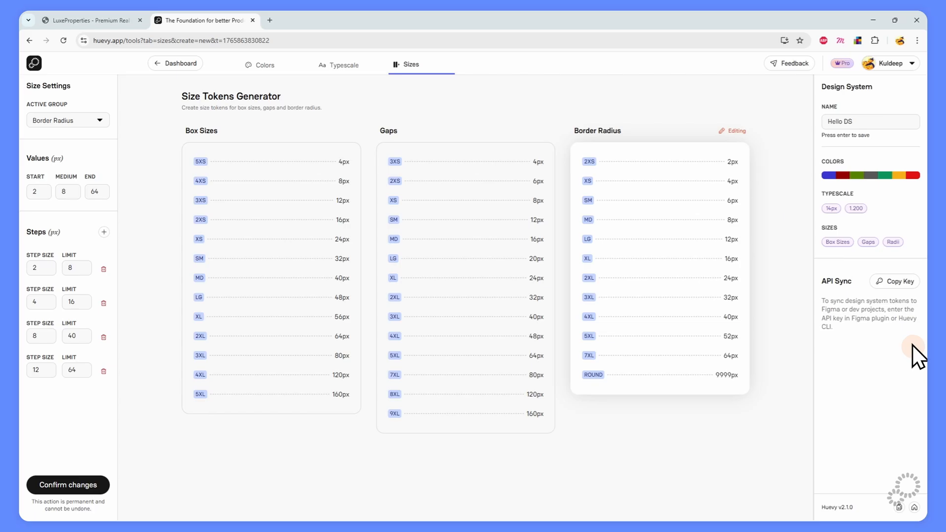
left_click(896, 282)
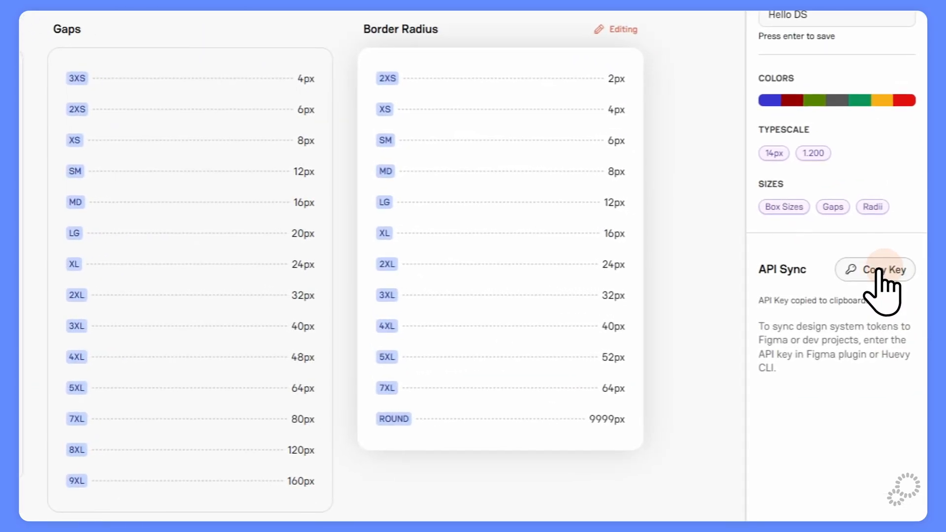
key("alt+Tab")
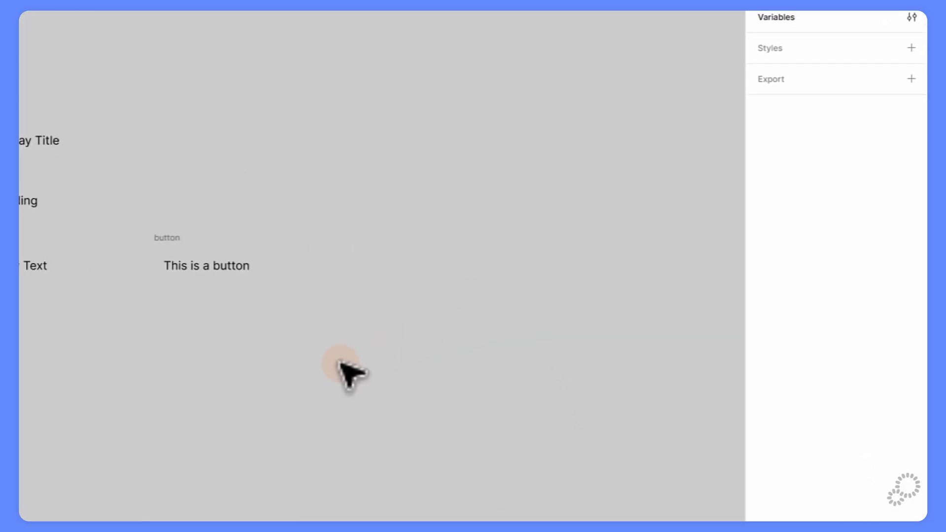
Launch the Huevy plugin in Figma and paste the copied API key into its pro-account field.
left_click(913, 46)
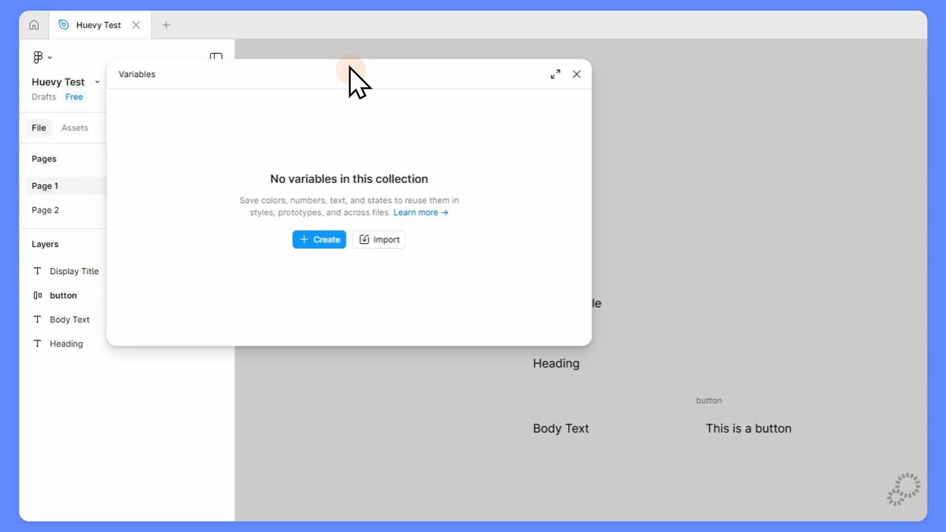
left_click_drag(349, 68, 344, 67)
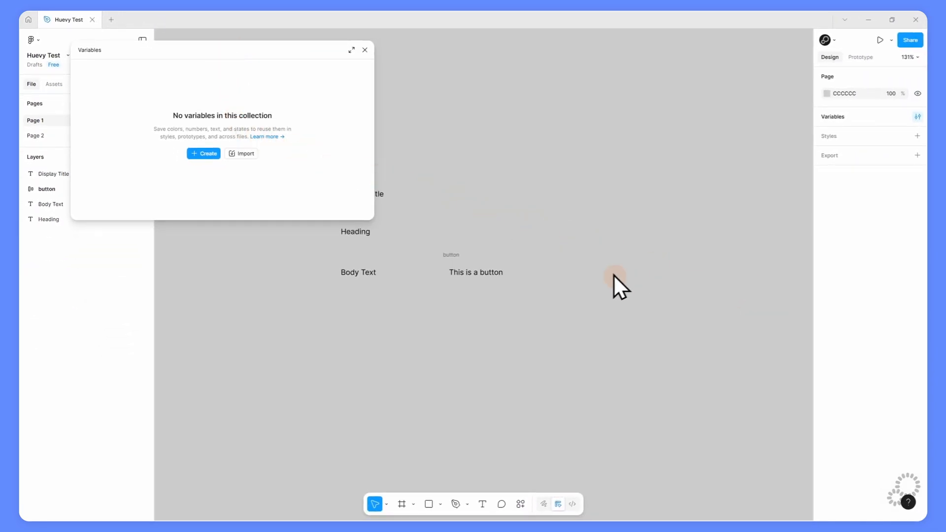
left_click(521, 503)
left_click(470, 375)
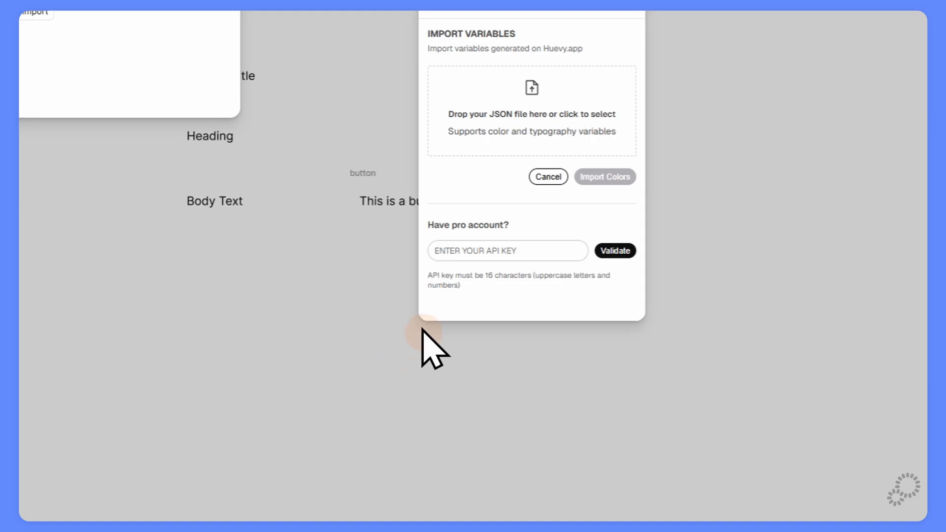
left_click_drag(488, 106, 492, 131)
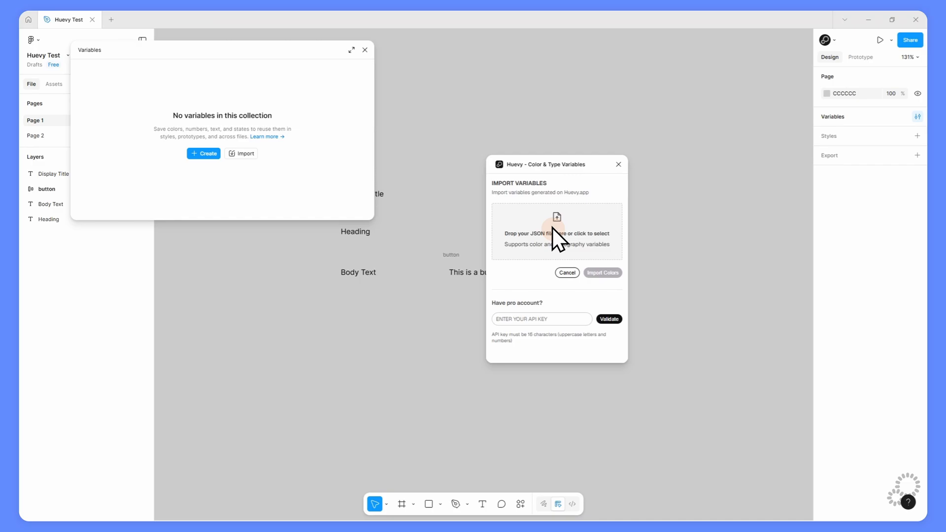
left_click(538, 320)
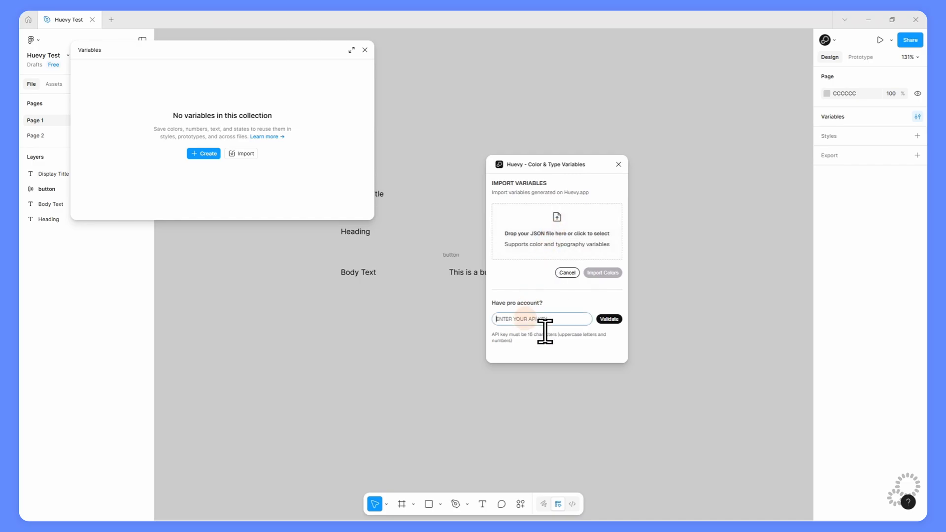
key("ctrl+v")
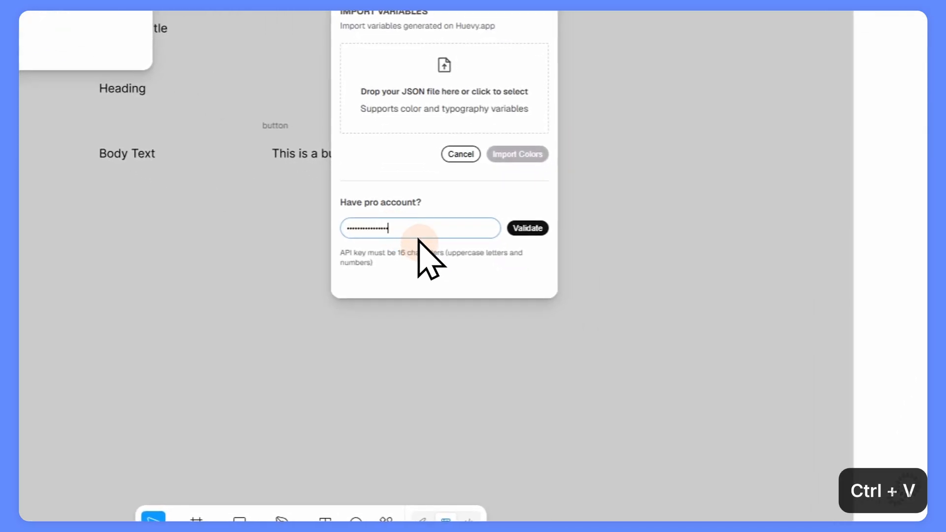
Validate the pro key and browse the imported Sizes, Typography and Colors variable collections.
left_click(524, 229)
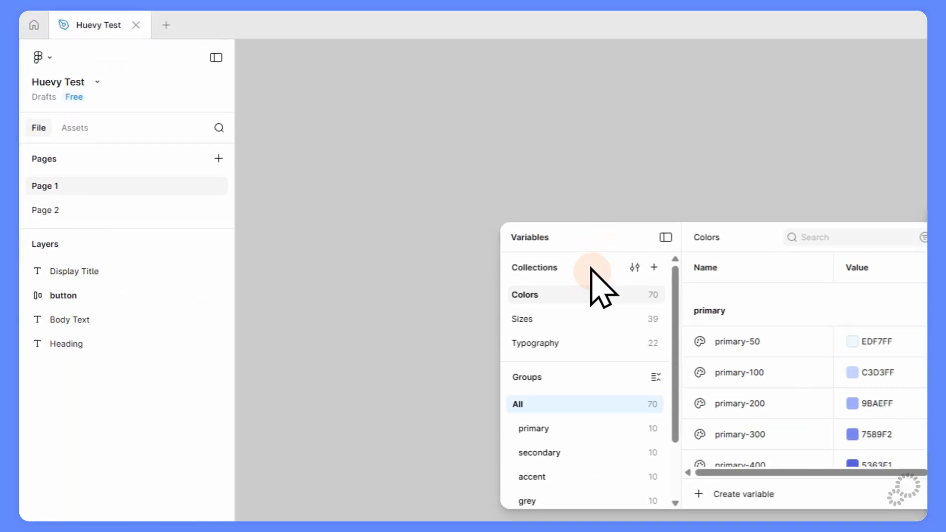
left_click(565, 318)
left_click(567, 343)
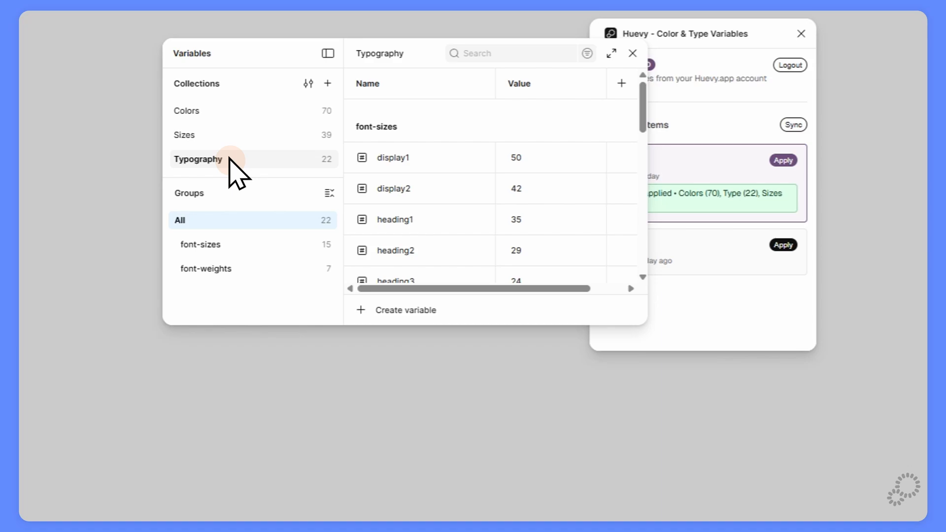
left_click(226, 111)
left_click(221, 266)
scroll(224, 246, "down", 3)
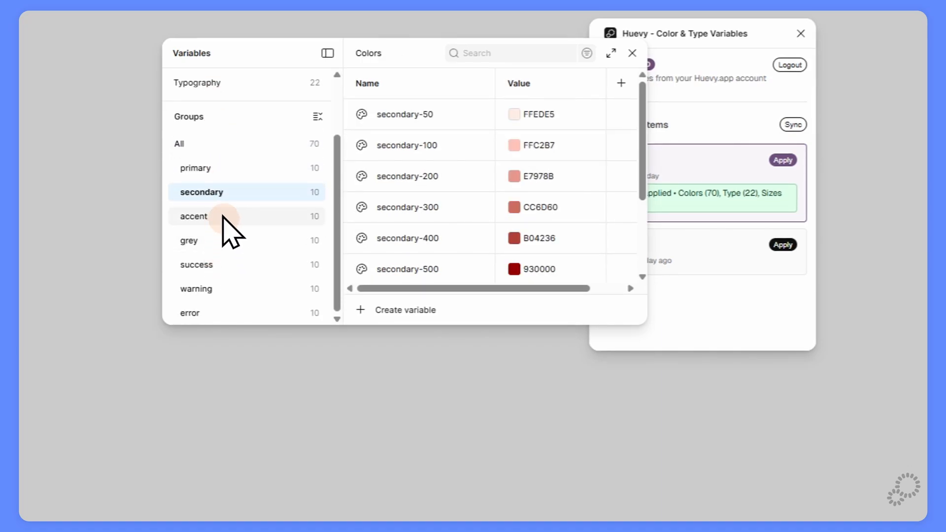
left_click(224, 216)
Inspect accent-300's colour scope, then close the variables window and the Huevy plugin.
left_click(621, 206)
left_click(487, 232)
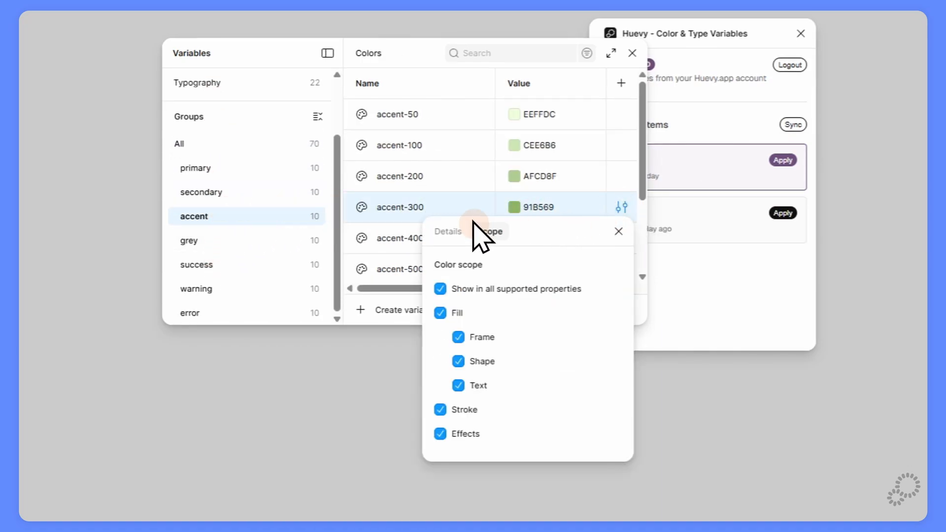
left_click(451, 136)
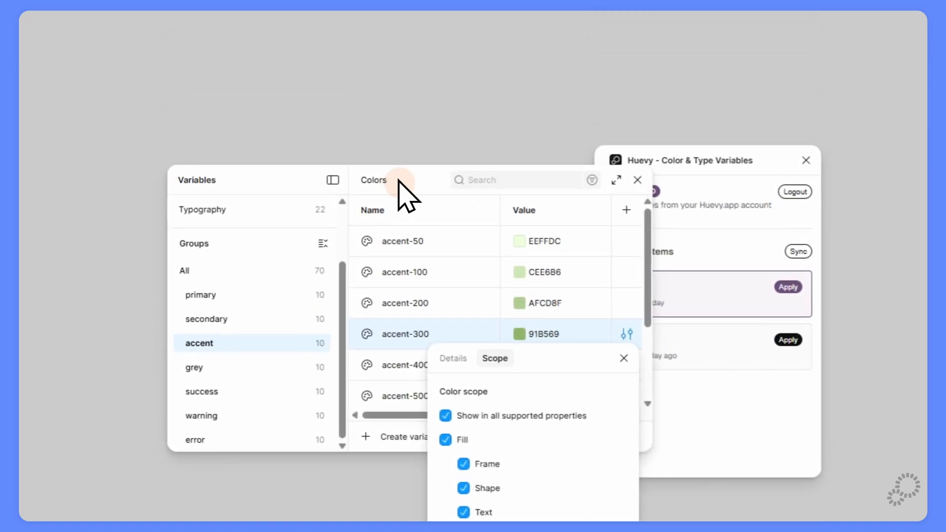
left_click(395, 46)
left_click(637, 183)
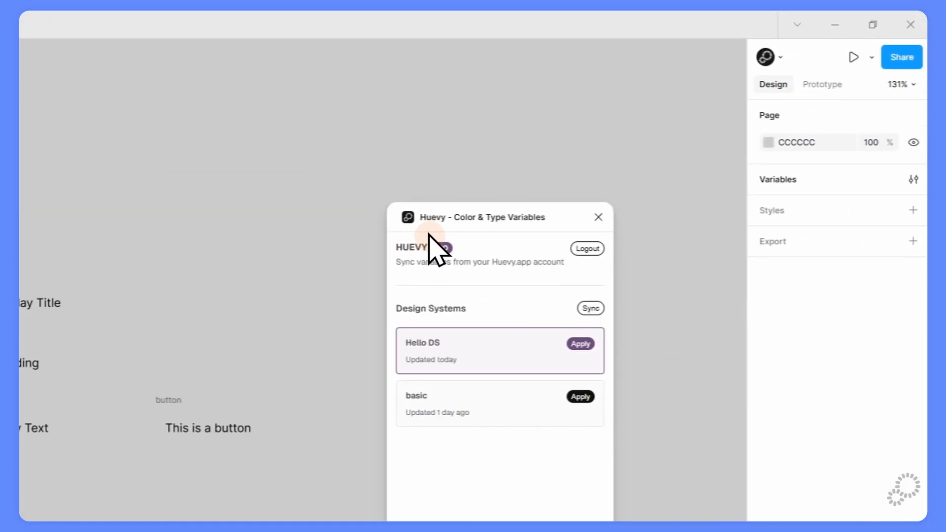
left_click_drag(715, 157, 795, 96)
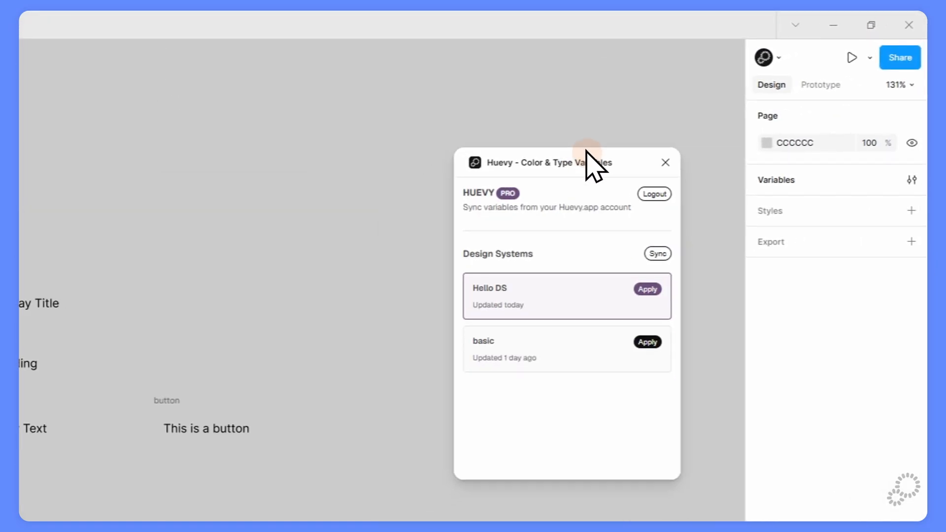
left_click(665, 162)
Bind Display Title's font size to display1 and Heading's to heading2.
left_click(33, 305)
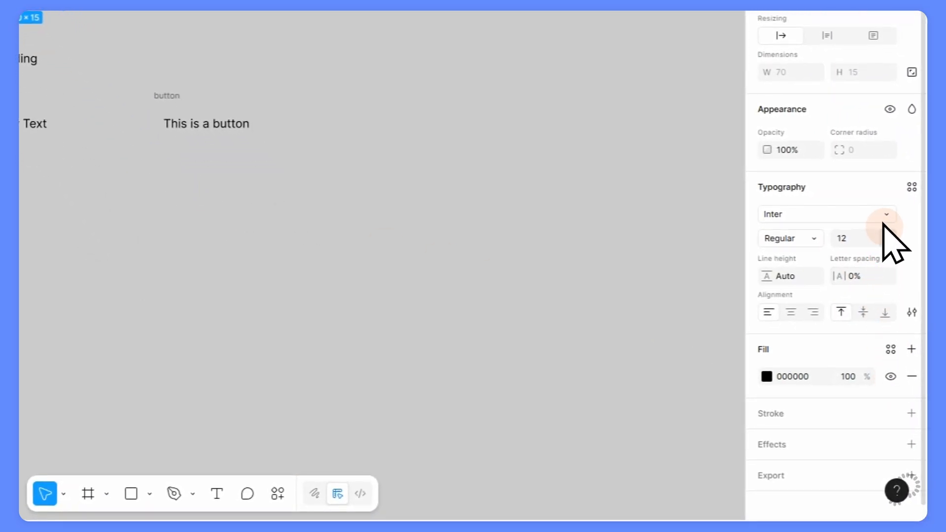
left_click(886, 227)
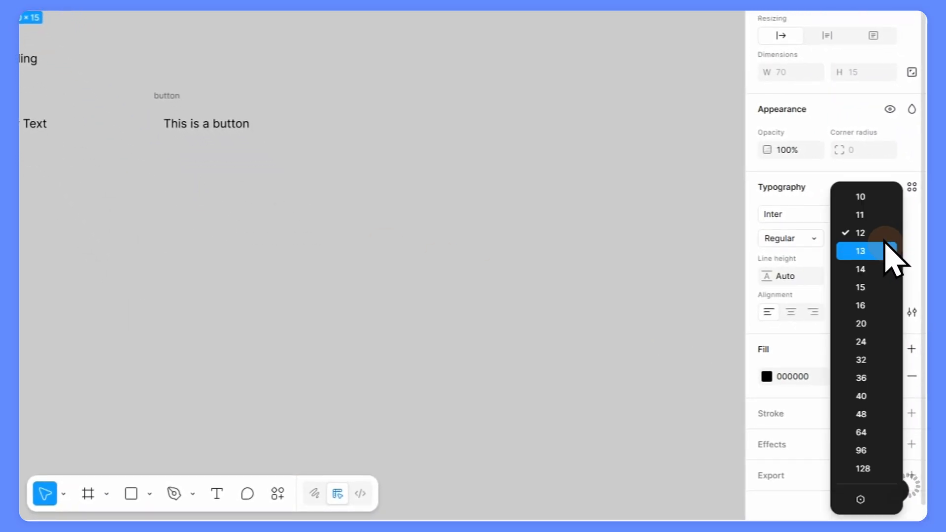
left_click(860, 498)
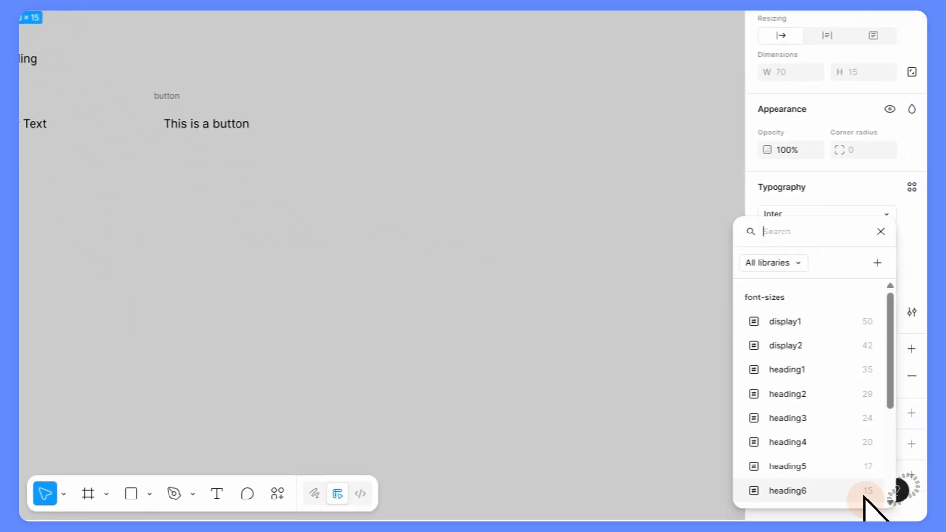
left_click(789, 321)
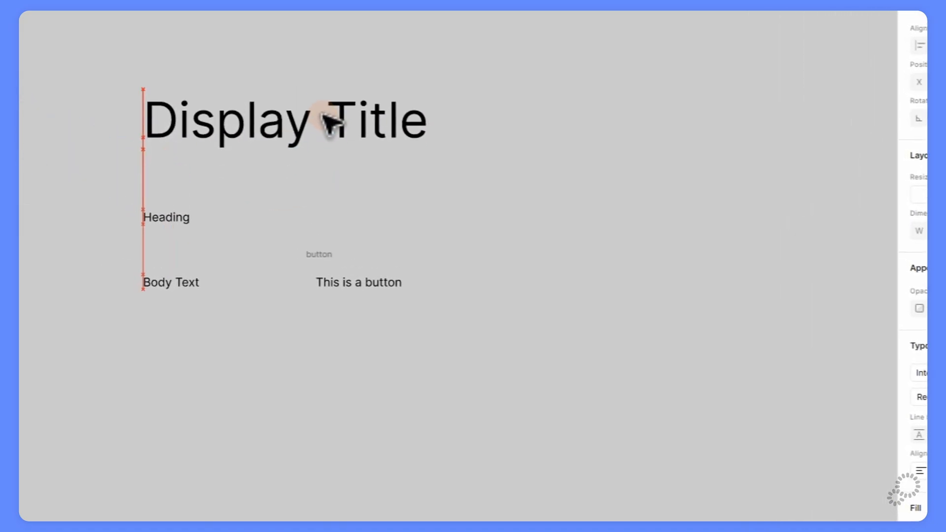
left_click(171, 222)
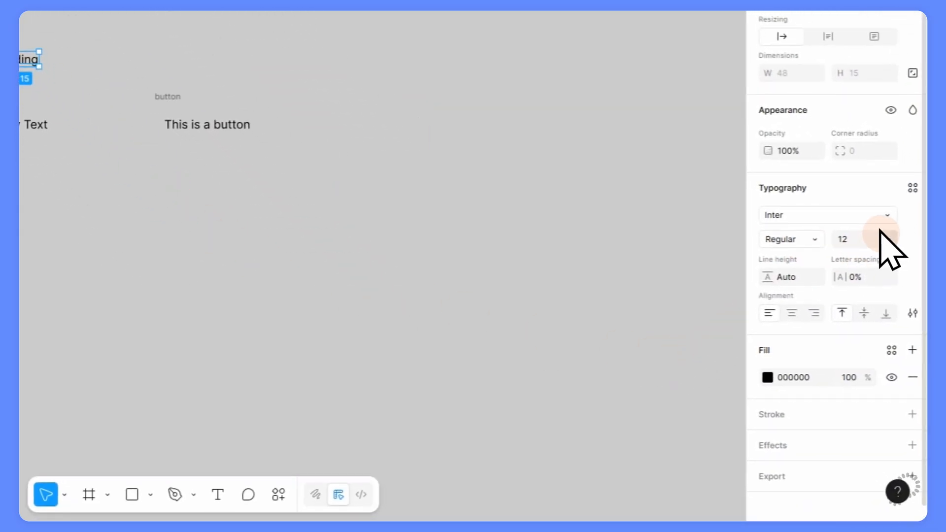
left_click(885, 236)
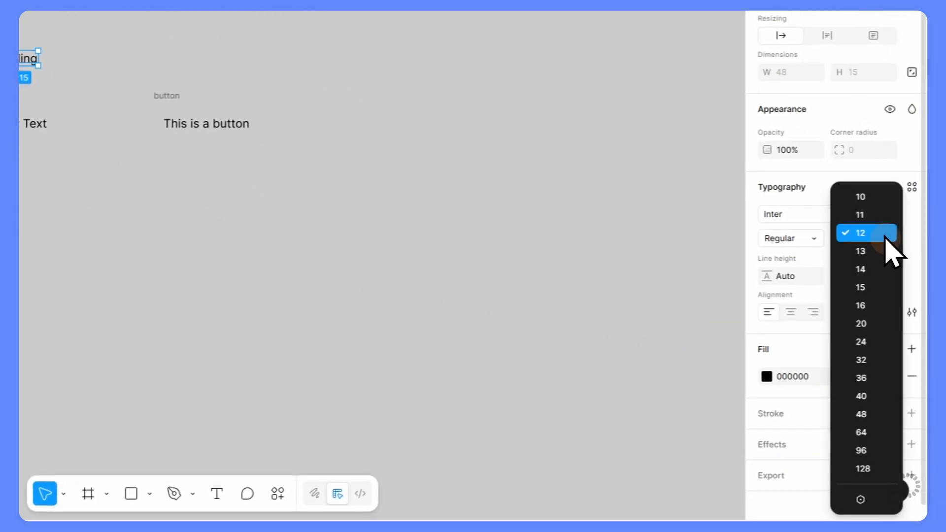
left_click(860, 499)
left_click(803, 394)
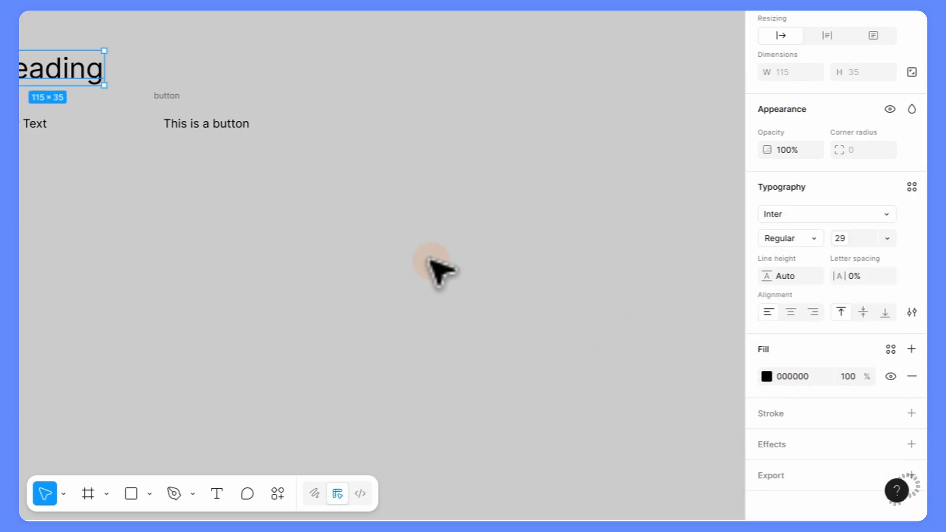
Bind Body Text's font size to body-medium and the button label's to button-large.
left_click(29, 124)
left_click(907, 261)
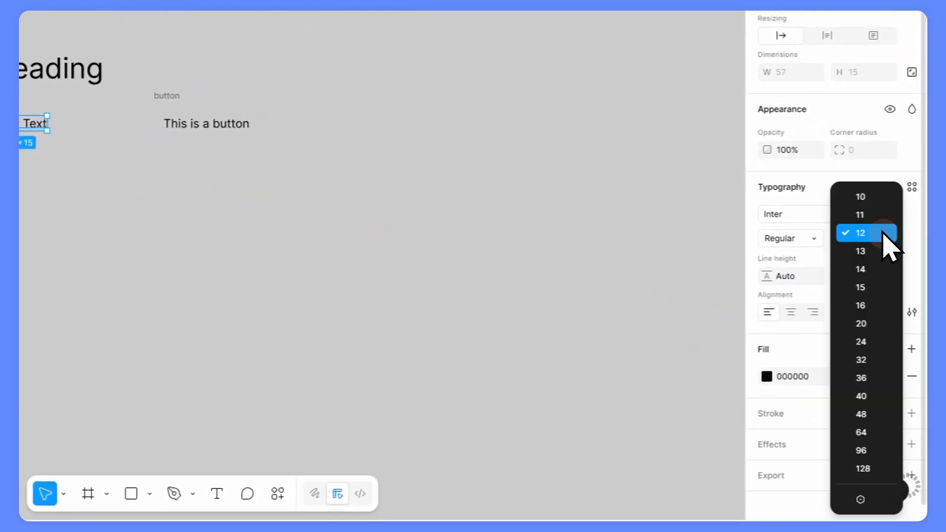
left_click(860, 498)
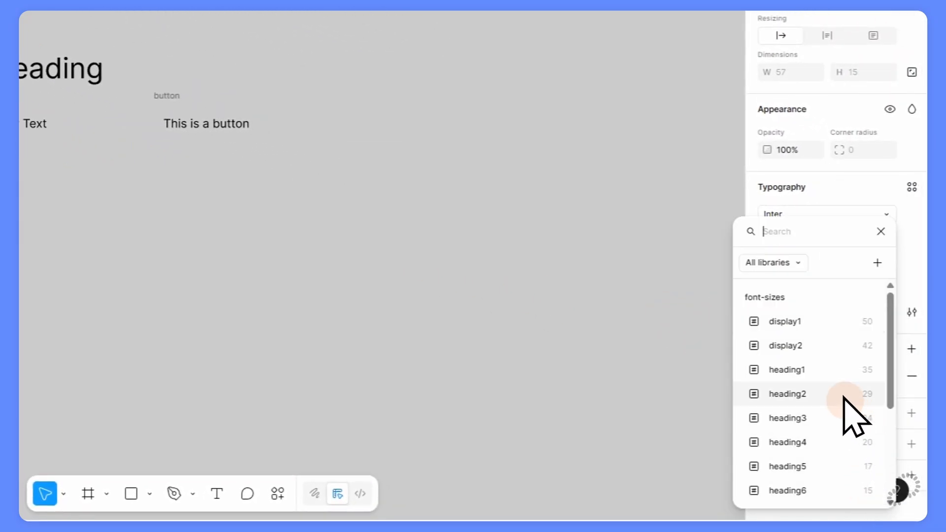
scroll(856, 416, "down", 3)
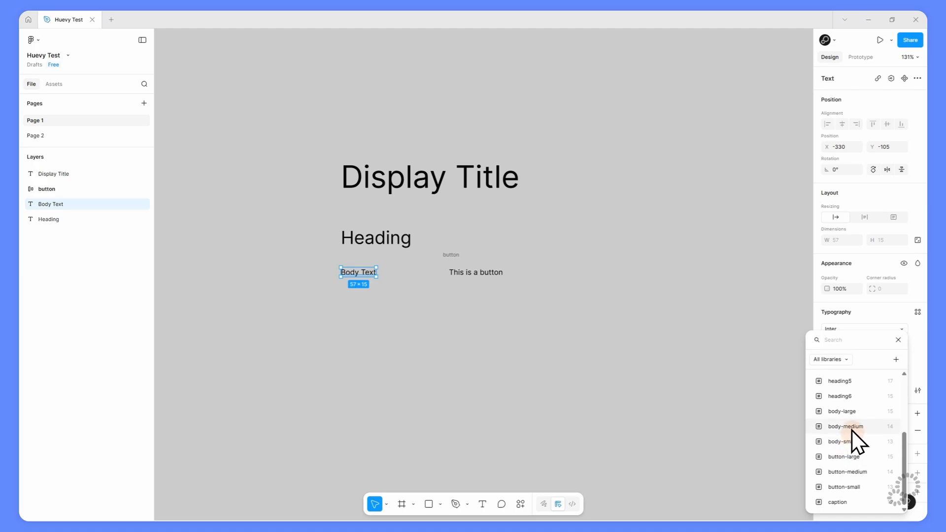
left_click(853, 425)
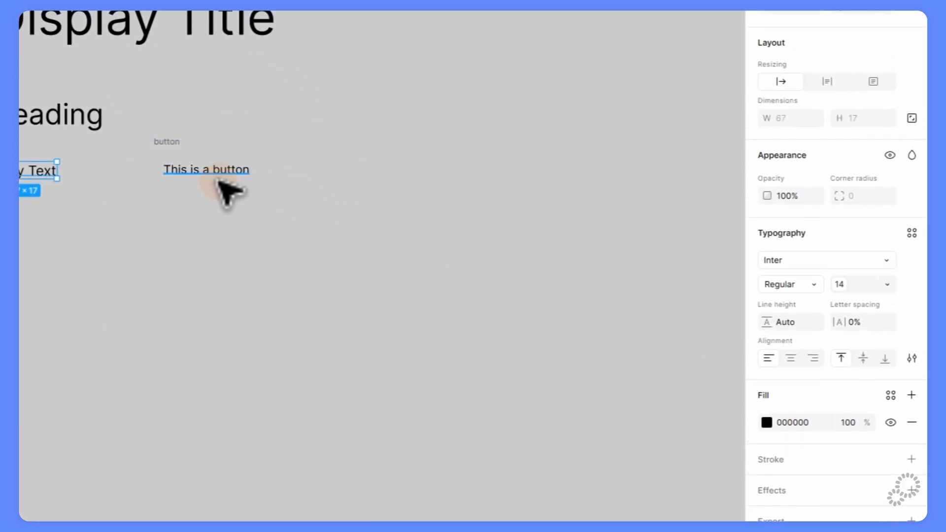
left_click(218, 173)
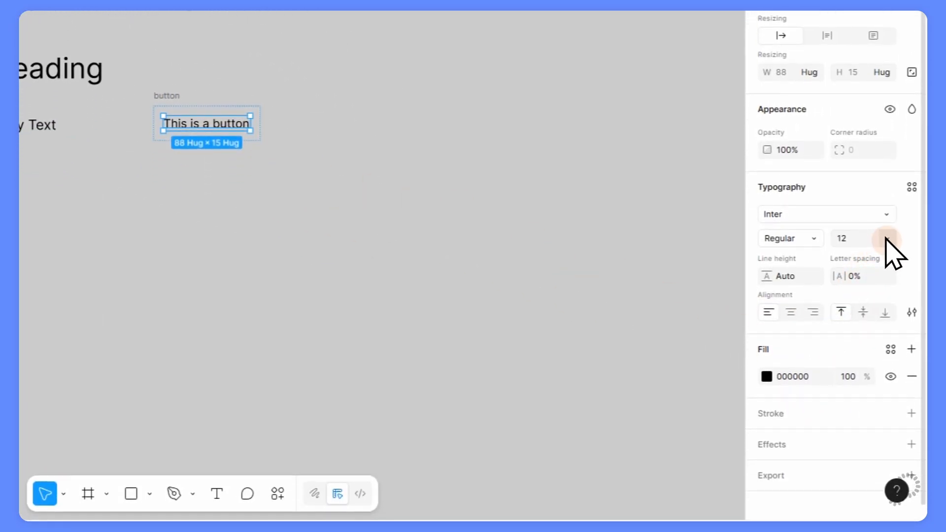
left_click(887, 285)
left_click(860, 500)
scroll(841, 401, "down", 5)
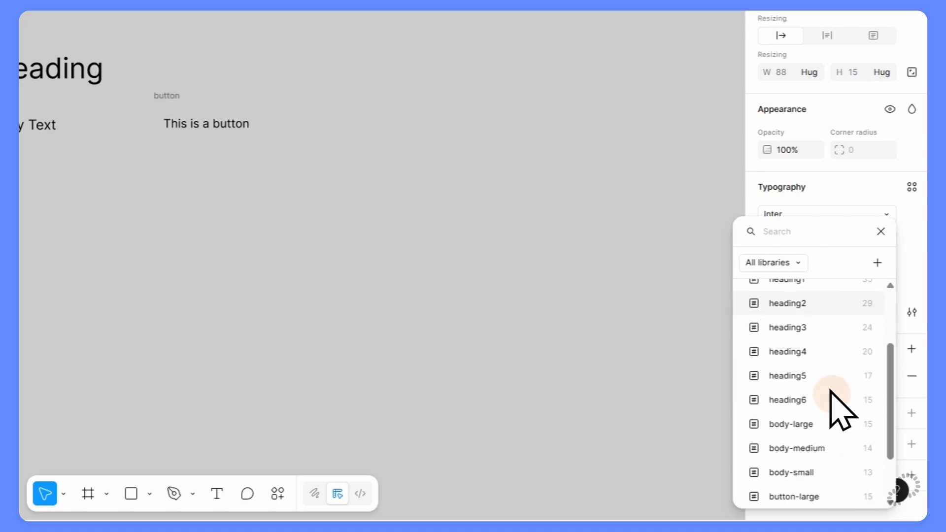
left_click(820, 417)
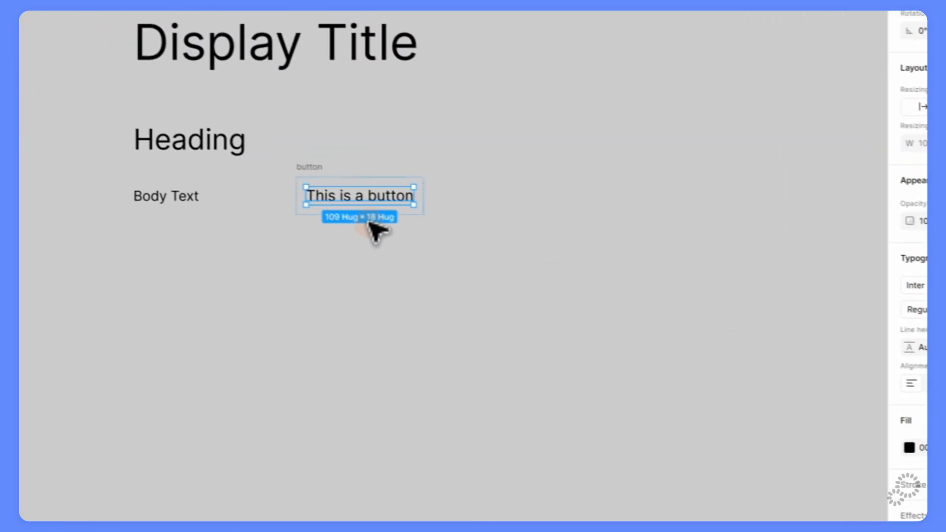
left_click(312, 173)
scroll(332, 175, "up", 4)
left_click_drag(541, 332, 538, 275)
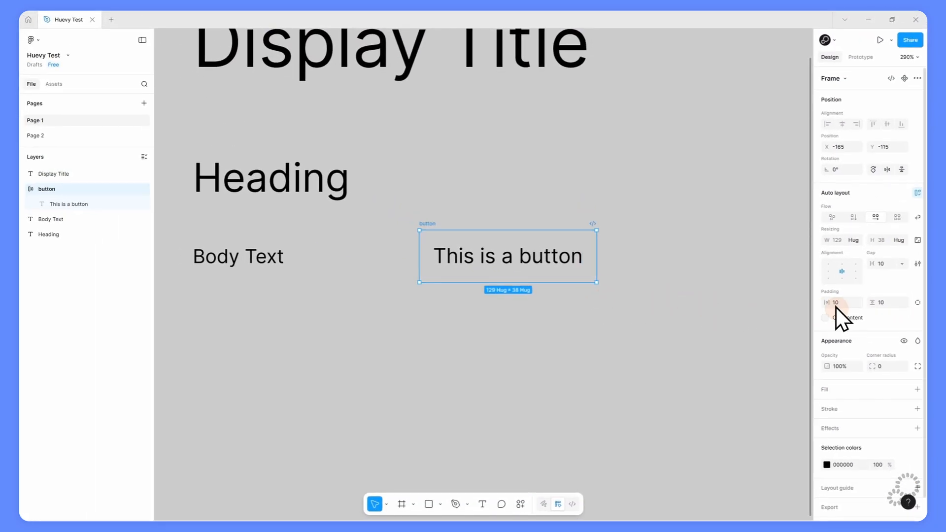
Bind the button's horizontal padding to sm and vertical padding to xs, then reselect the button frame.
left_click(856, 302)
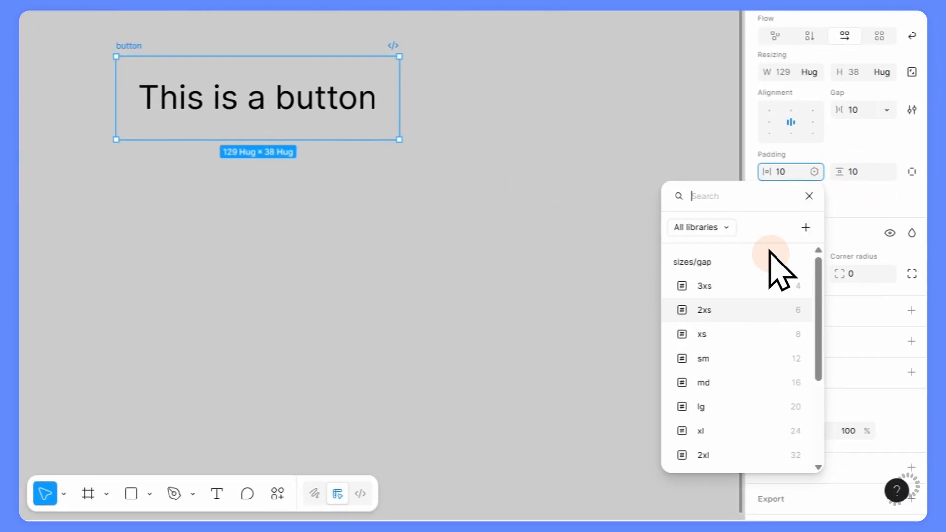
left_click(737, 359)
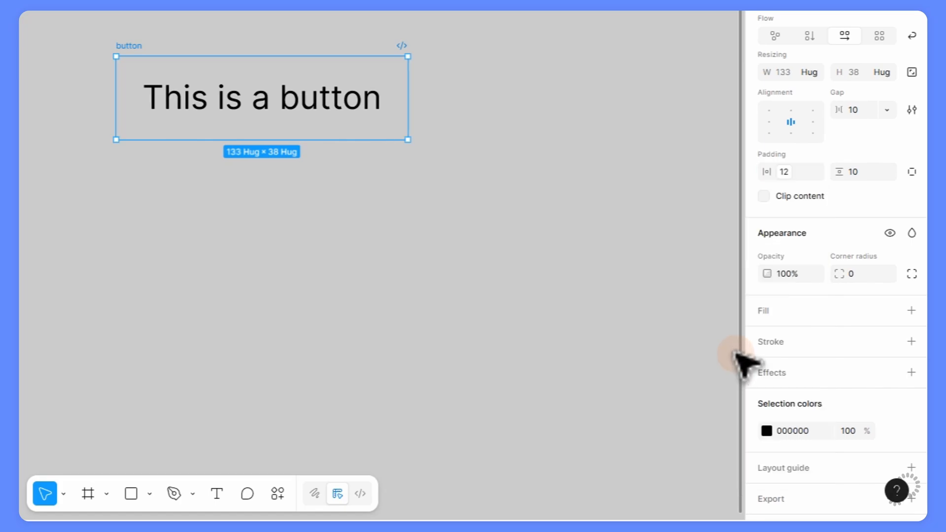
left_click(886, 171)
left_click(809, 335)
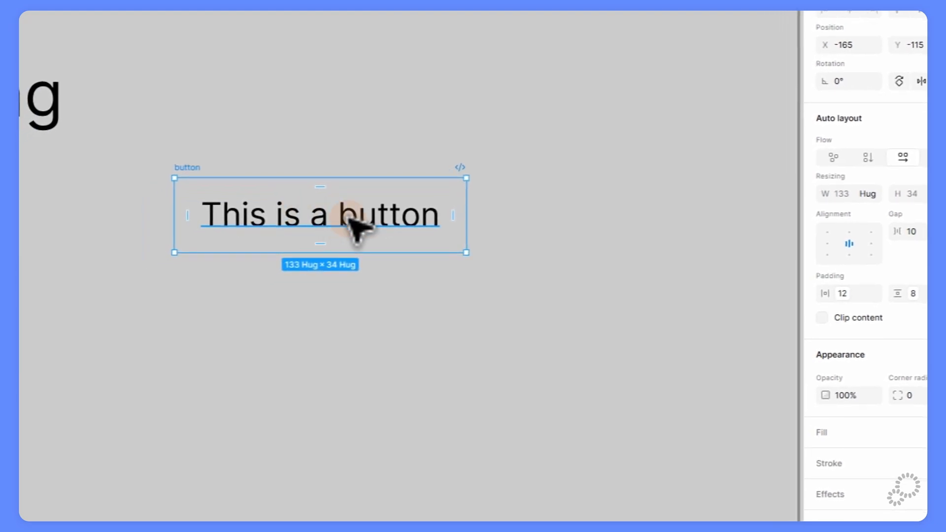
left_click(506, 175)
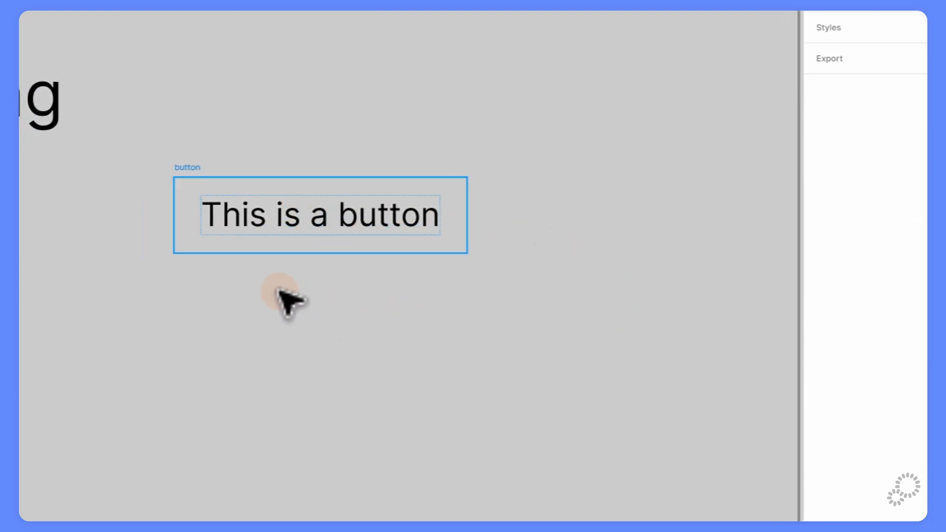
left_click(188, 182)
Round the button corners with the xl radius and fill it with primary/primary-400.
left_click(887, 270)
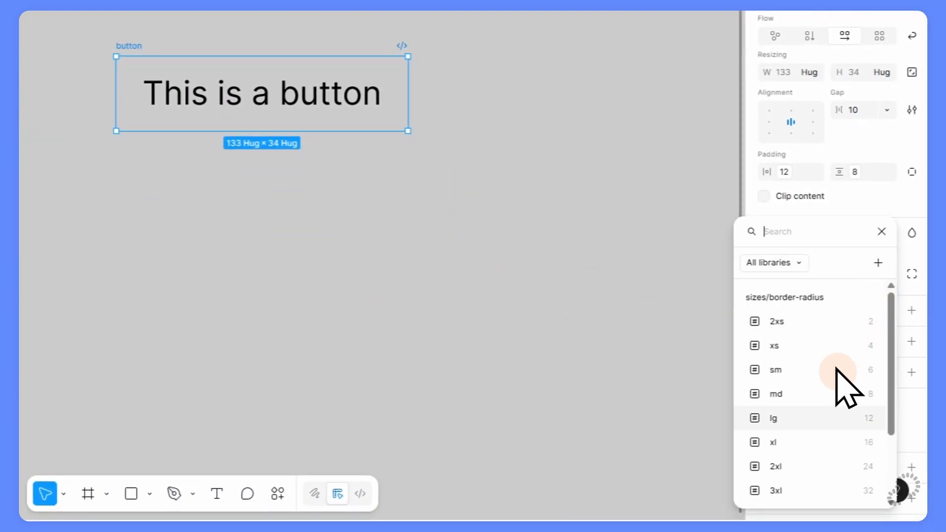
left_click(833, 442)
left_click(891, 311)
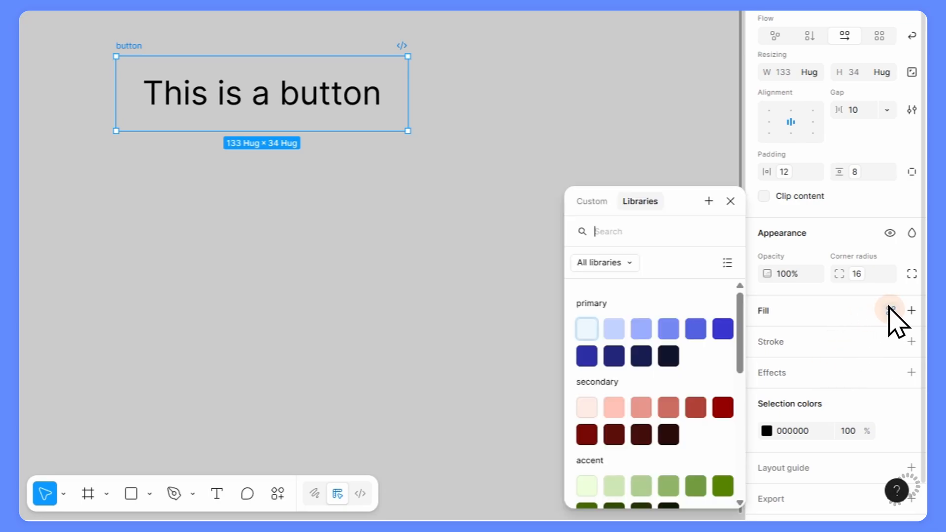
left_click(630, 256)
scroll(637, 318, "down", 5)
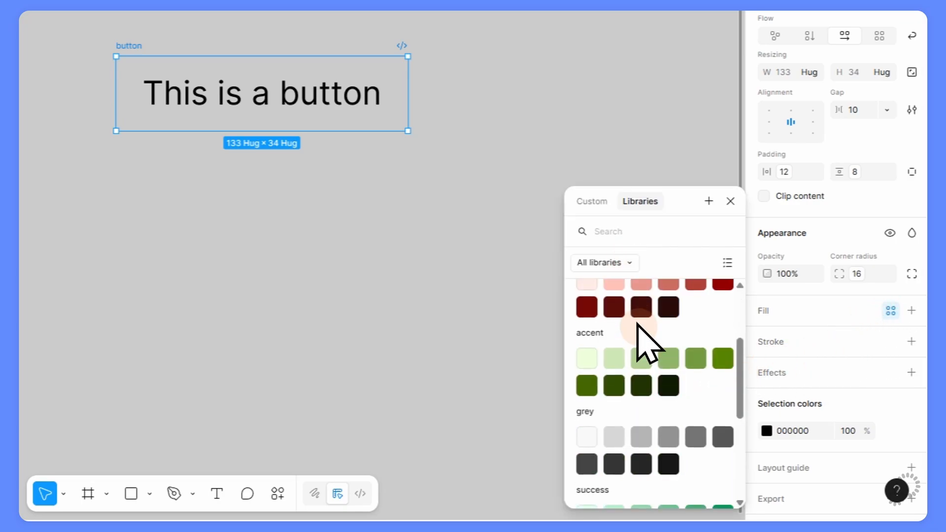
scroll(638, 320, "up", 5)
left_click(662, 326)
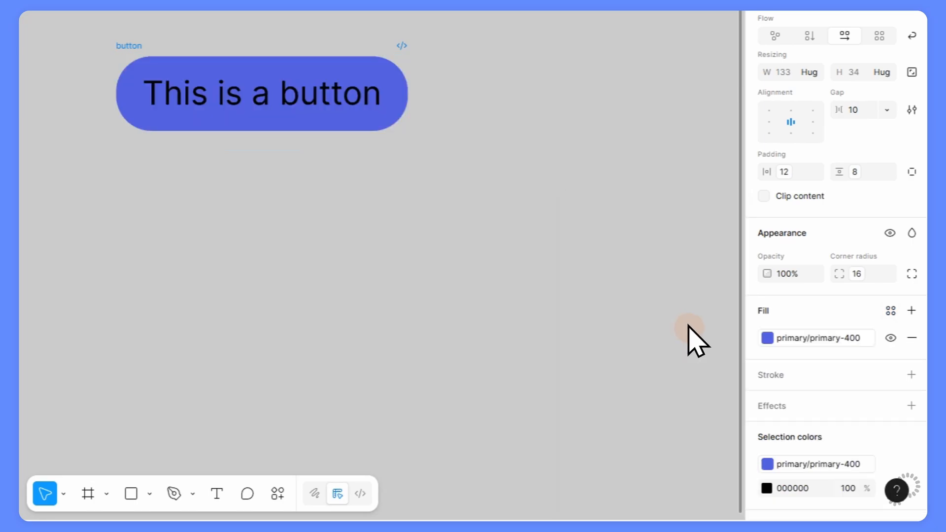
Make the button label colour grey/grey-50 and deselect the button.
scroll(833, 466, "down", 3)
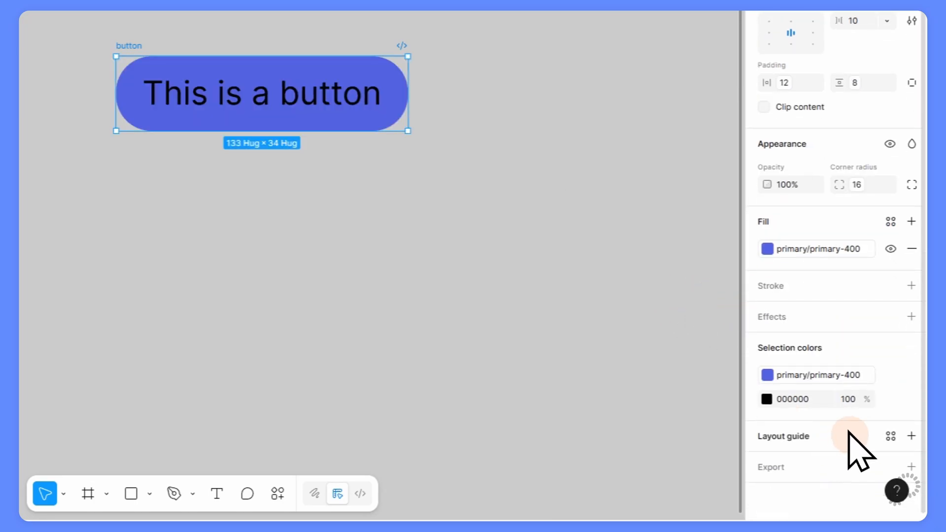
left_click(891, 398)
scroll(593, 330, "down", 5)
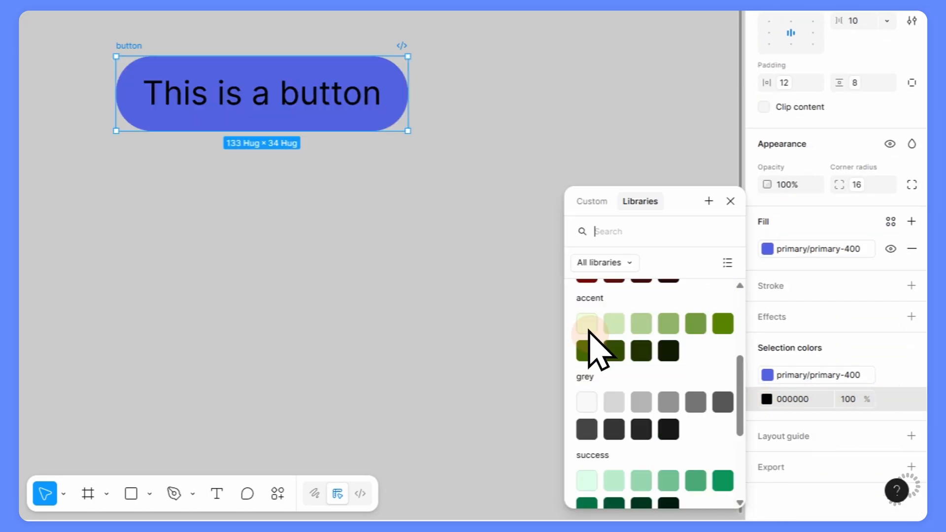
left_click(586, 313)
scroll(616, 345, "up", 5)
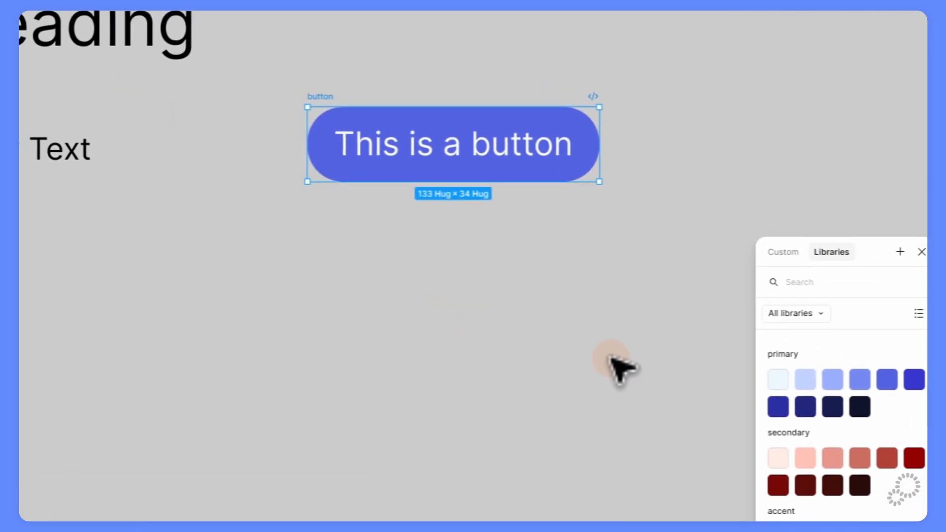
left_click(613, 359)
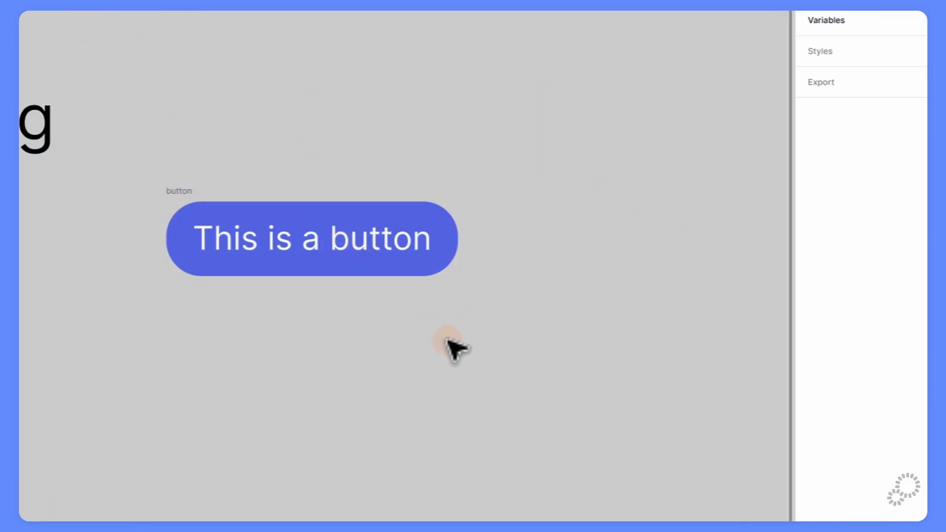
Colour the Display Title text primary-700.
left_click(333, 97)
scroll(432, 321, "down", 4)
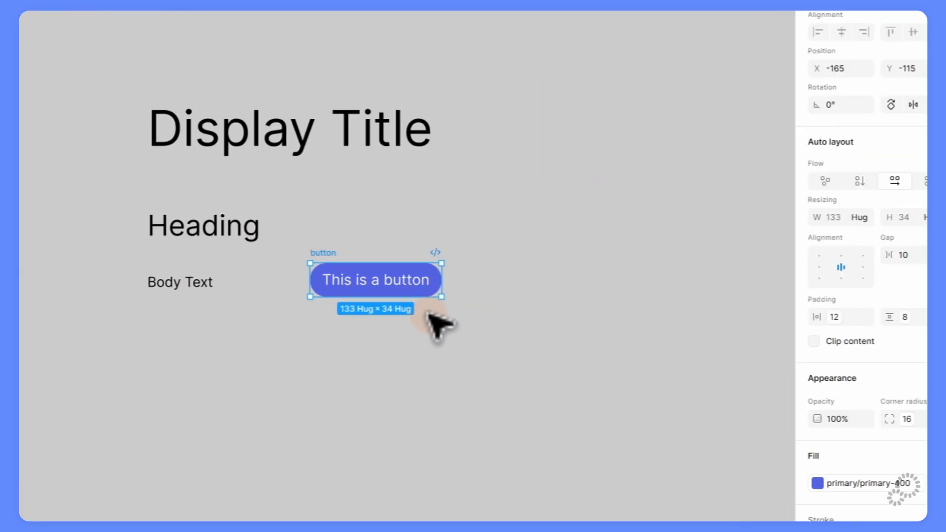
left_click(401, 134)
left_click(891, 349)
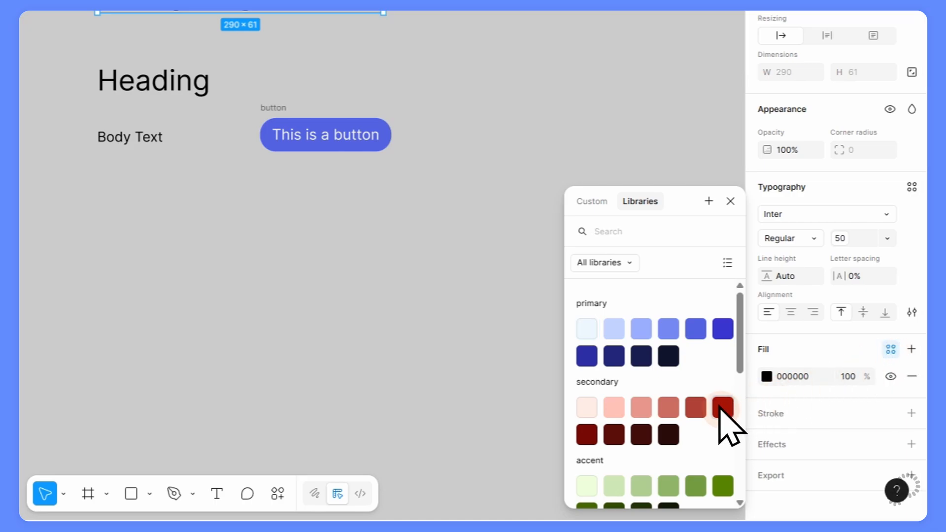
left_click(719, 333)
Colour the Heading text a dark red from the secondary palette.
left_click(170, 83)
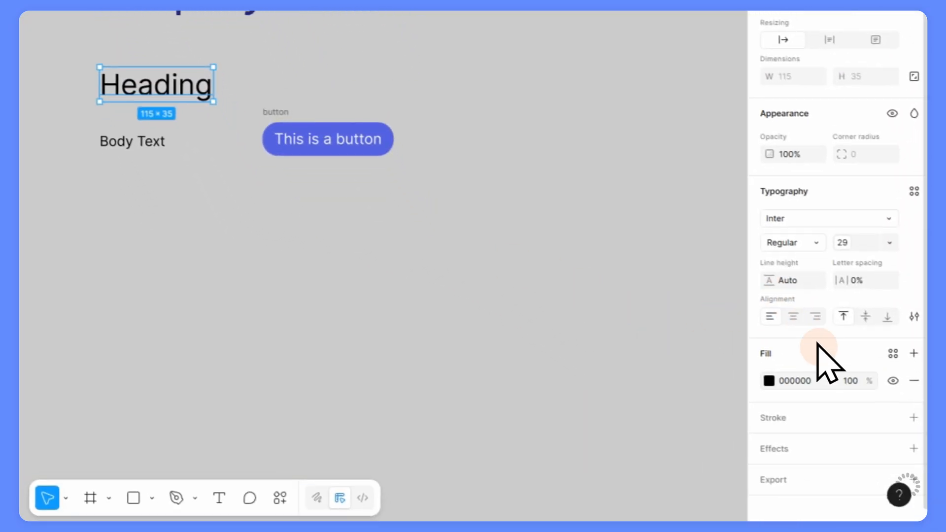
left_click(892, 353)
left_click(721, 405)
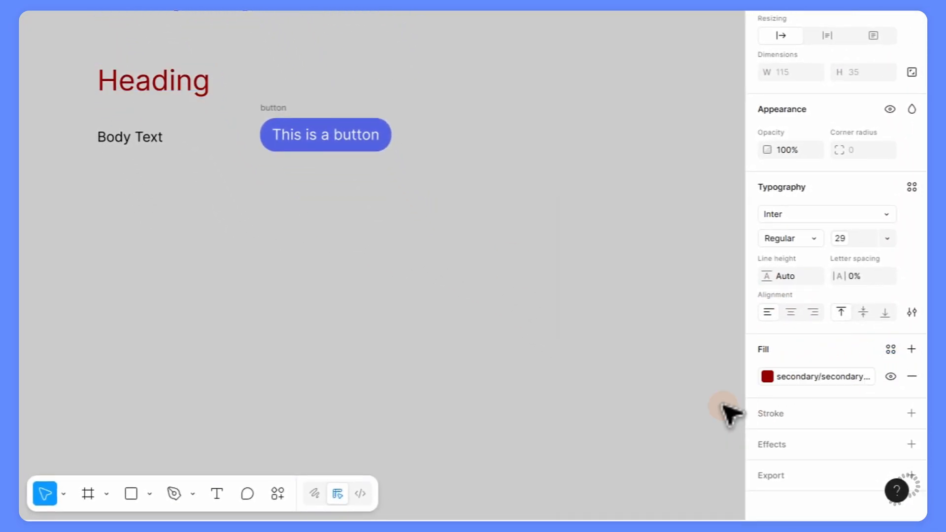
Colour the Body Text a dark grey and dismiss the library.
left_click(161, 161)
left_click(922, 373)
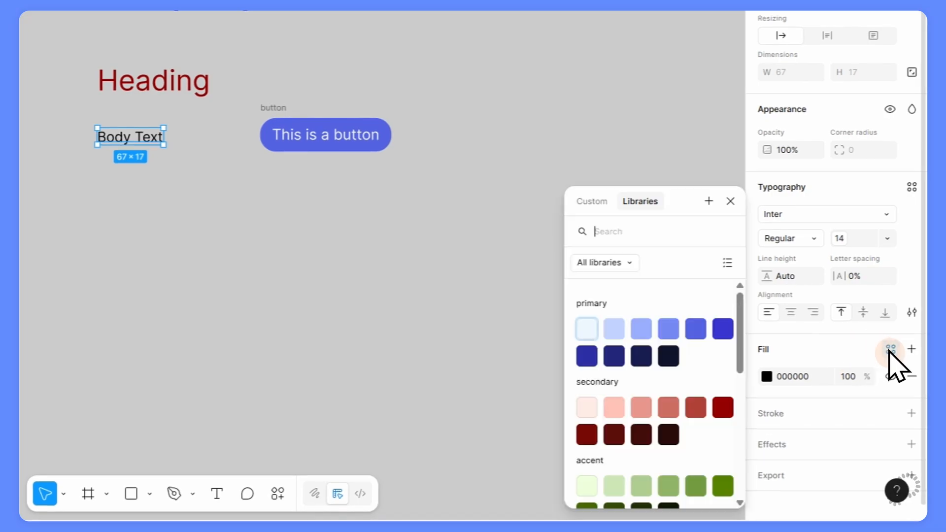
scroll(650, 374, "down", 5)
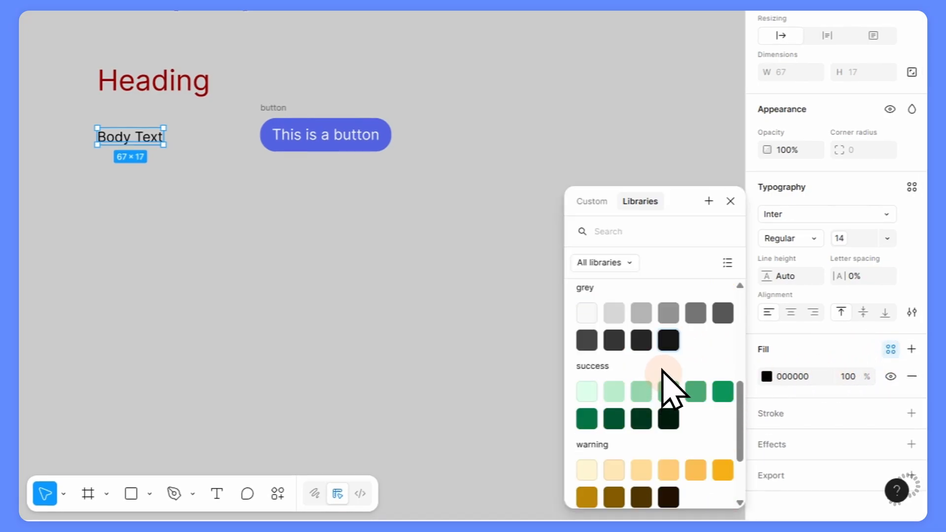
left_click(614, 340)
left_click(463, 277)
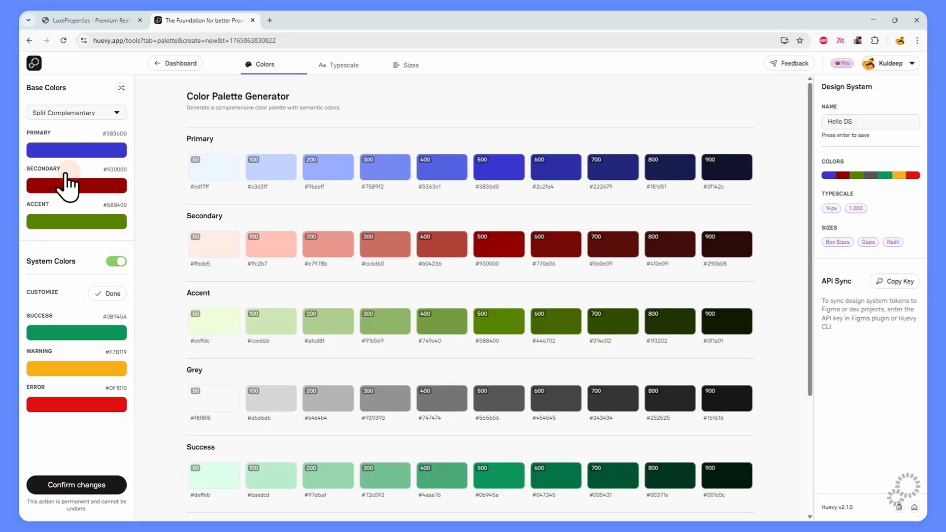
Shift the secondary base colour toward magenta and set the primary to #2E67D0.
left_click(67, 180)
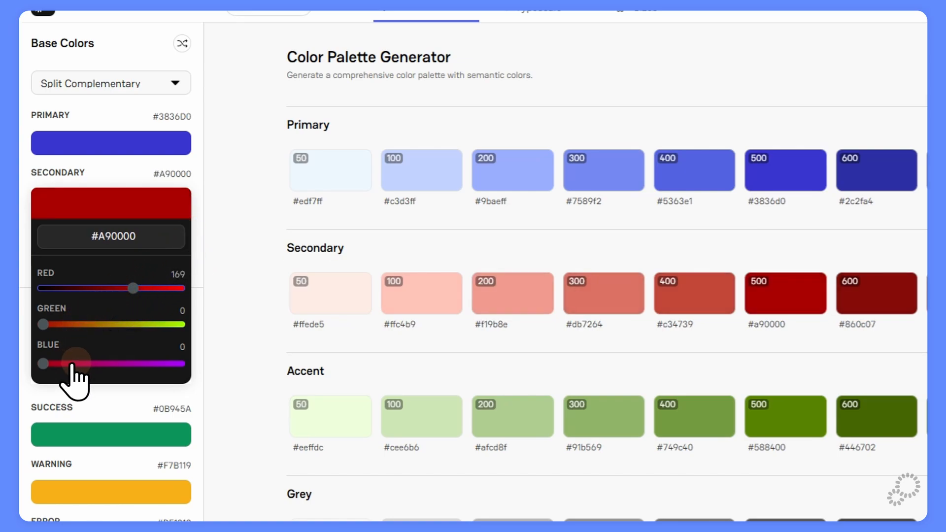
left_click_drag(72, 365, 118, 364)
left_click(243, 228)
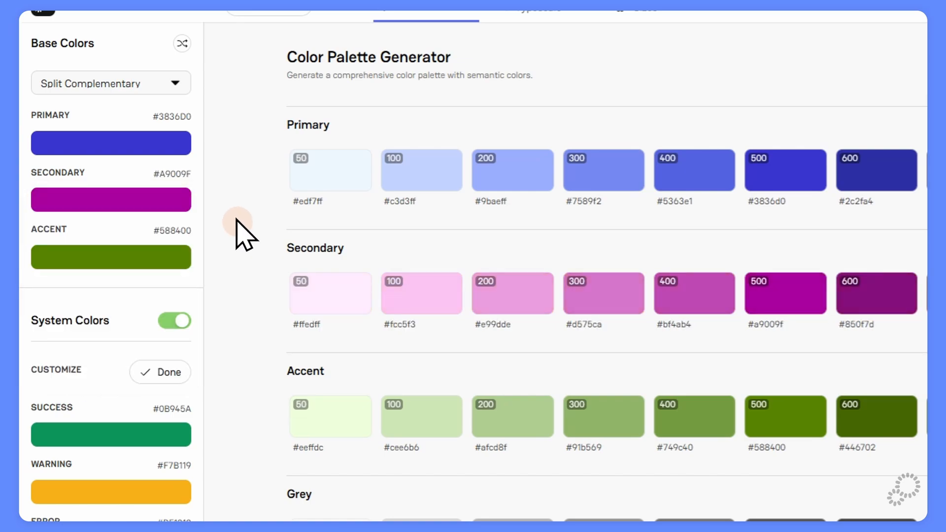
left_click(128, 141)
left_click_drag(70, 232, 97, 269)
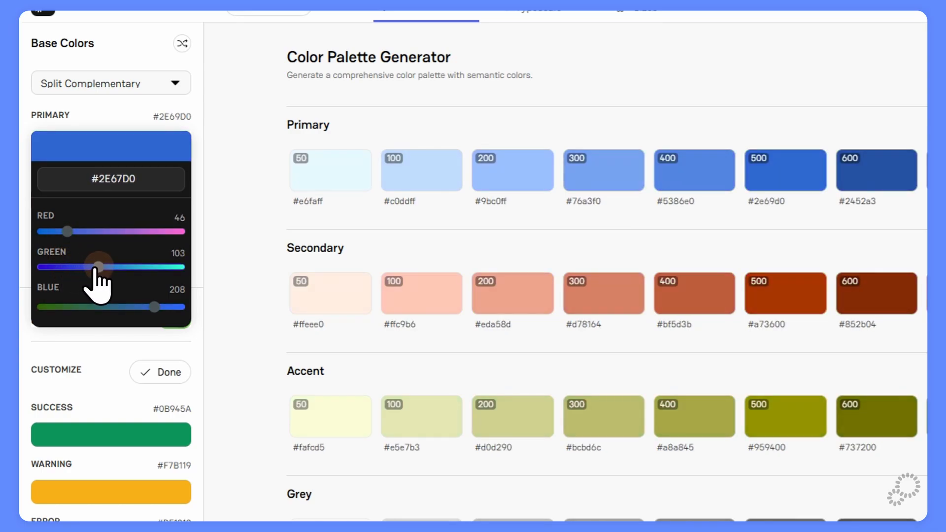
left_click(272, 257)
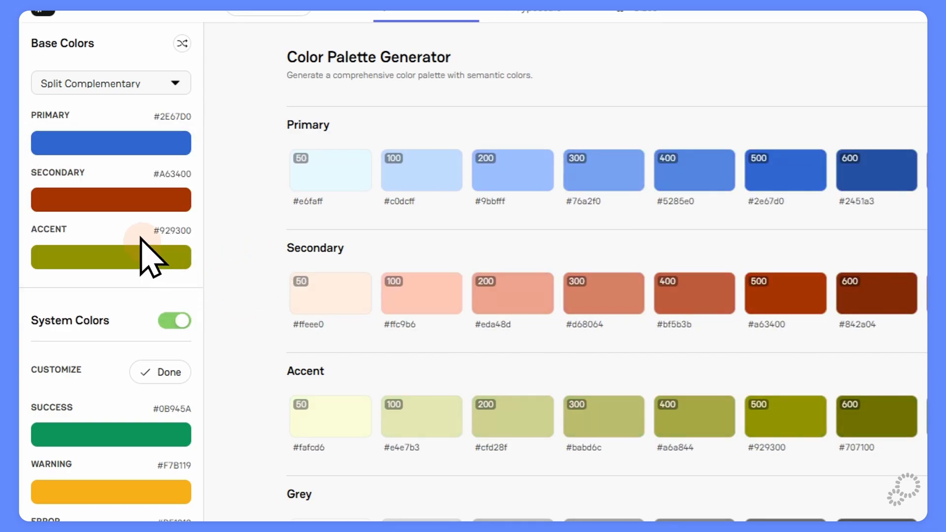
Keep the Split Complementary harmony and set the accent base colour to #7AC984.
scroll(99, 109, "up", 1)
left_click(94, 107)
left_click(213, 243)
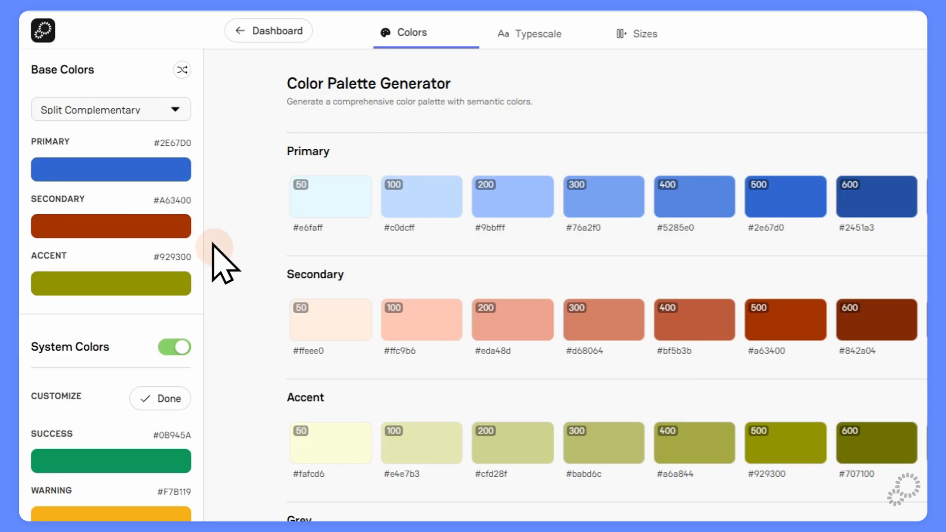
left_click(92, 288)
scroll(130, 342, "down", 3)
left_click(106, 249)
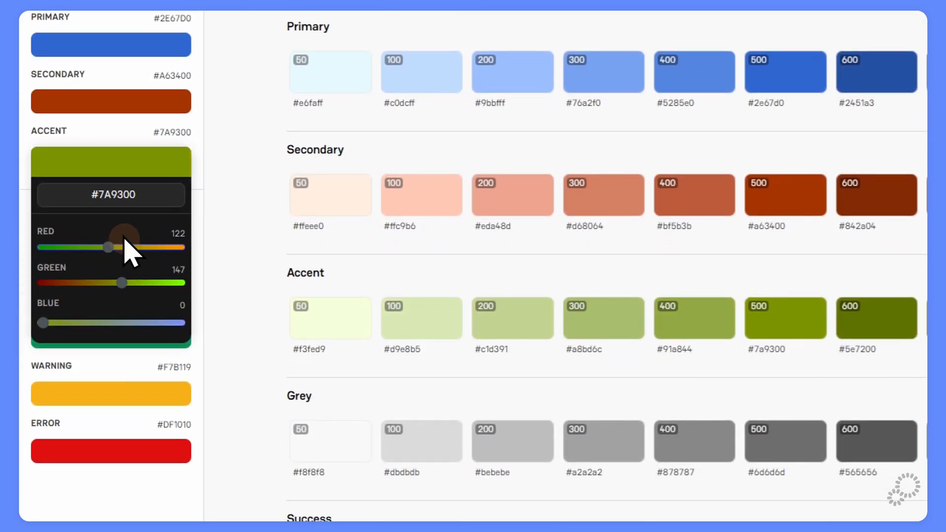
left_click(221, 163)
left_click(82, 154)
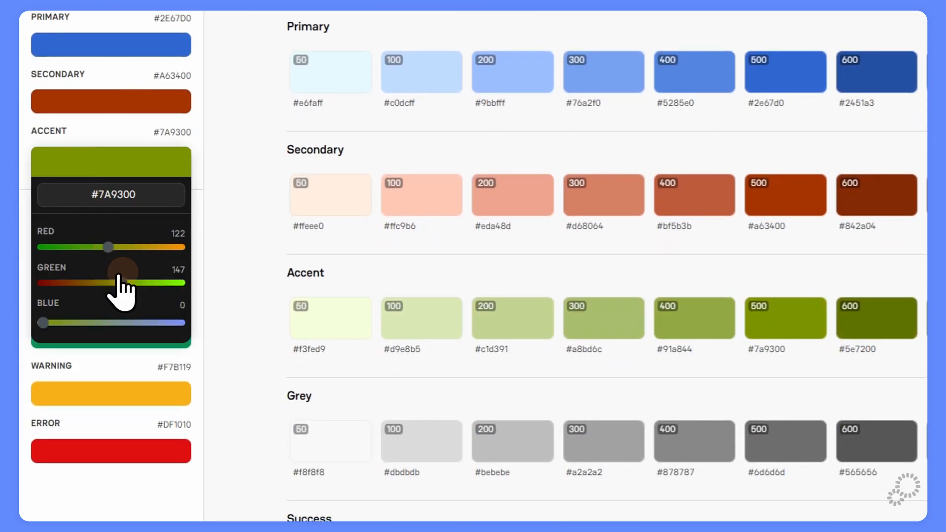
left_click_drag(118, 280, 150, 282)
left_click(91, 323)
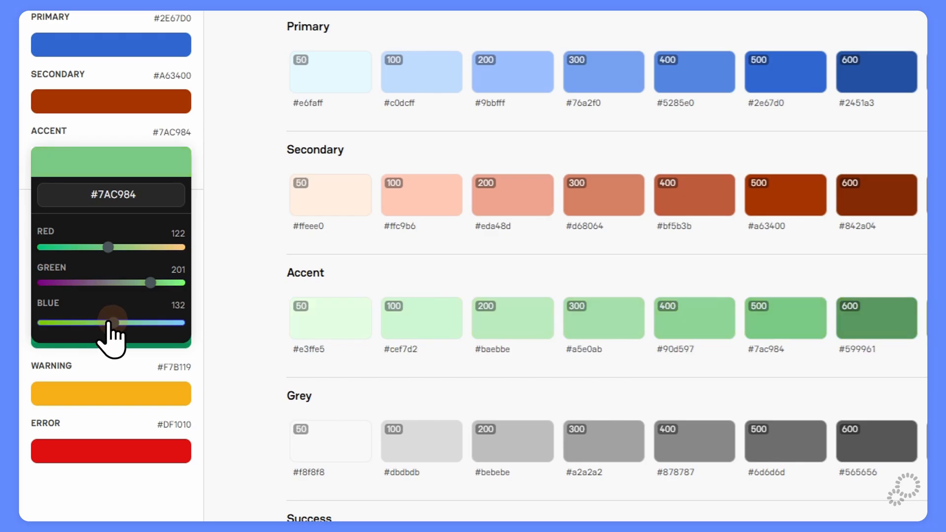
left_click(176, 143)
Fine-tune the secondary to #A63482 and confirm the design system changes.
left_click(123, 101)
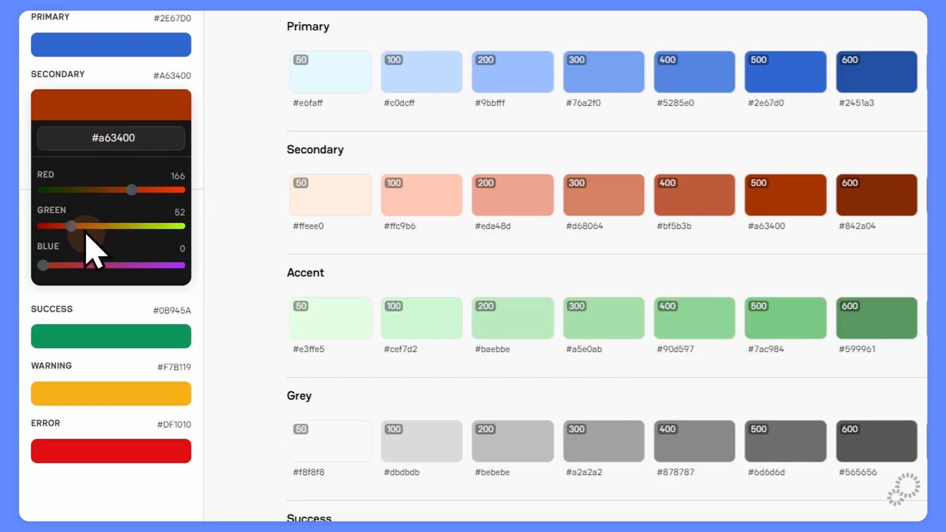
left_click(108, 266)
left_click_drag(108, 266, 110, 267)
left_click(229, 202)
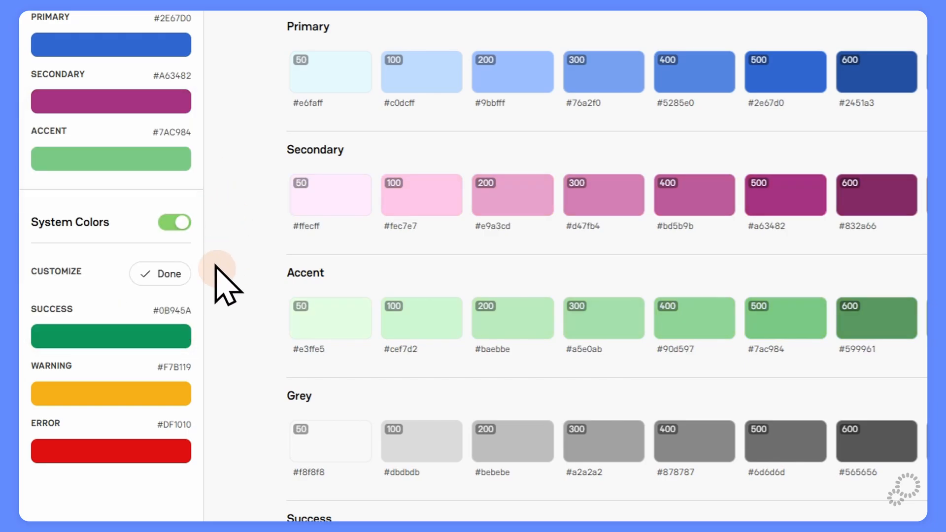
scroll(216, 267, "down", 3)
left_click(125, 466)
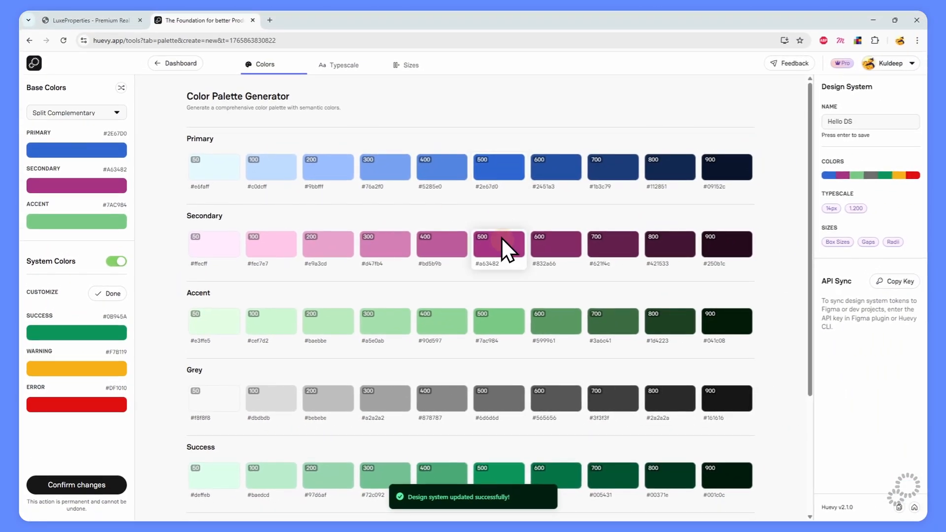
Apply Hello DS's 131 variables to the Figma file through the Huevy plugin, then close the plugin.
key("alt+Tab")
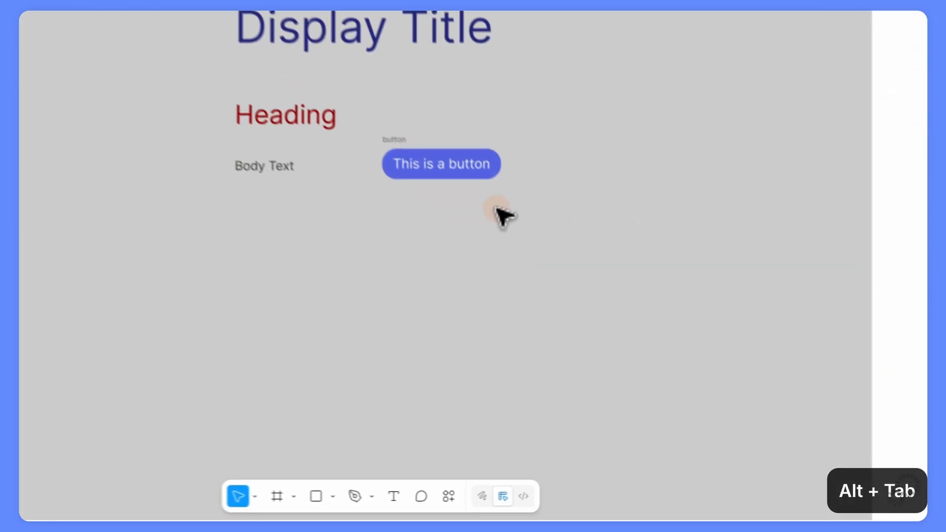
left_click(449, 497)
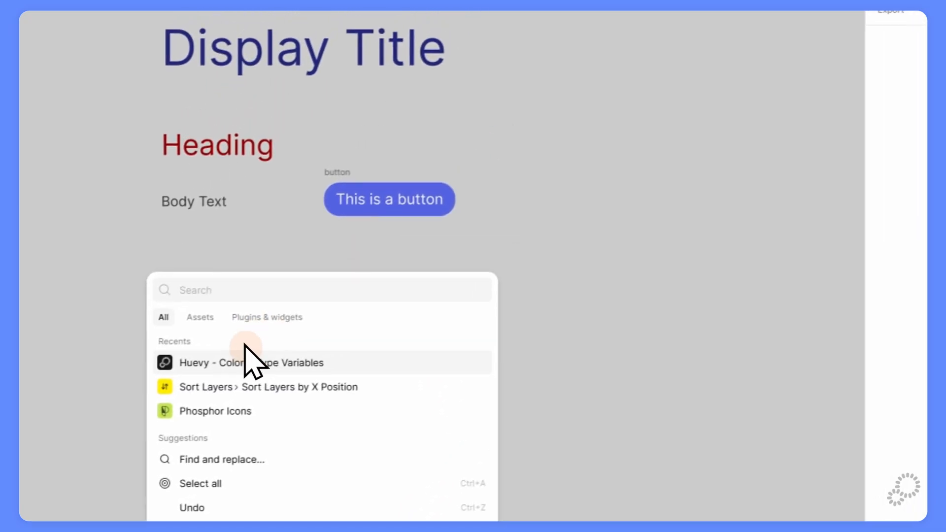
left_click(245, 356)
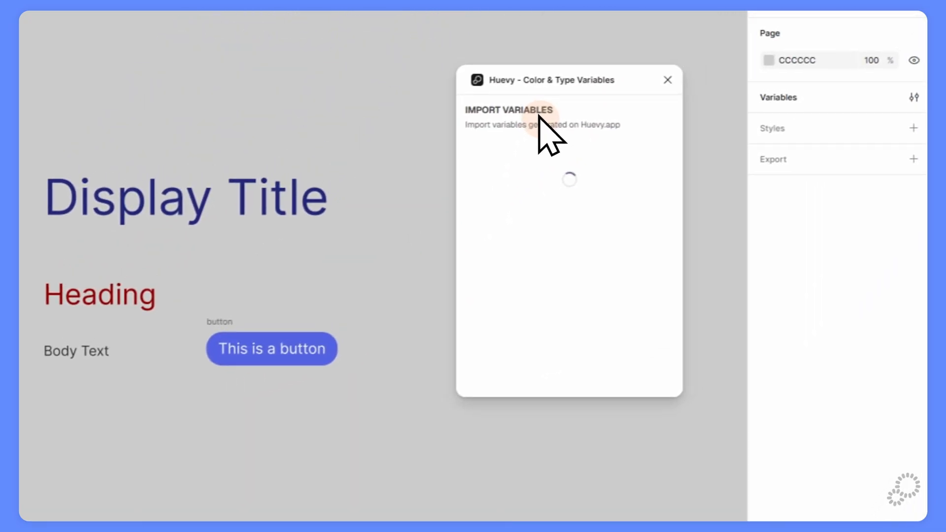
left_click(646, 210)
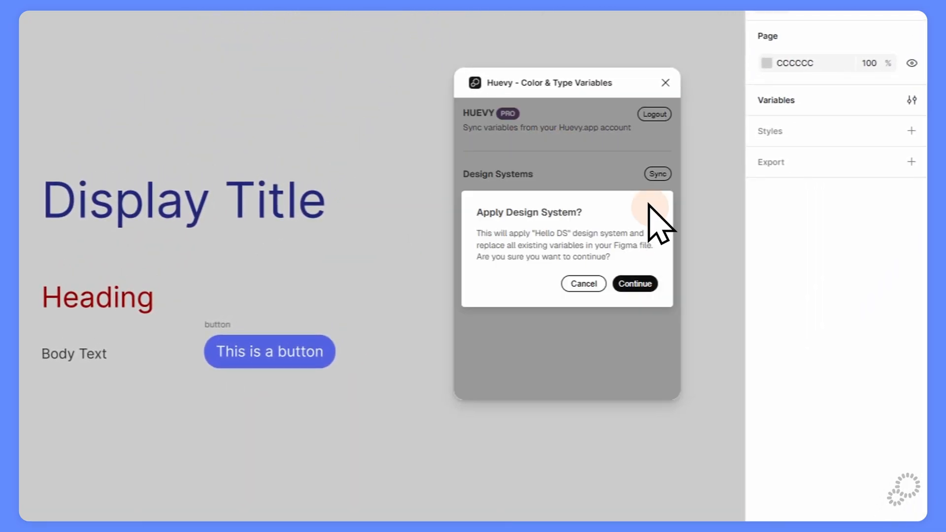
left_click(635, 284)
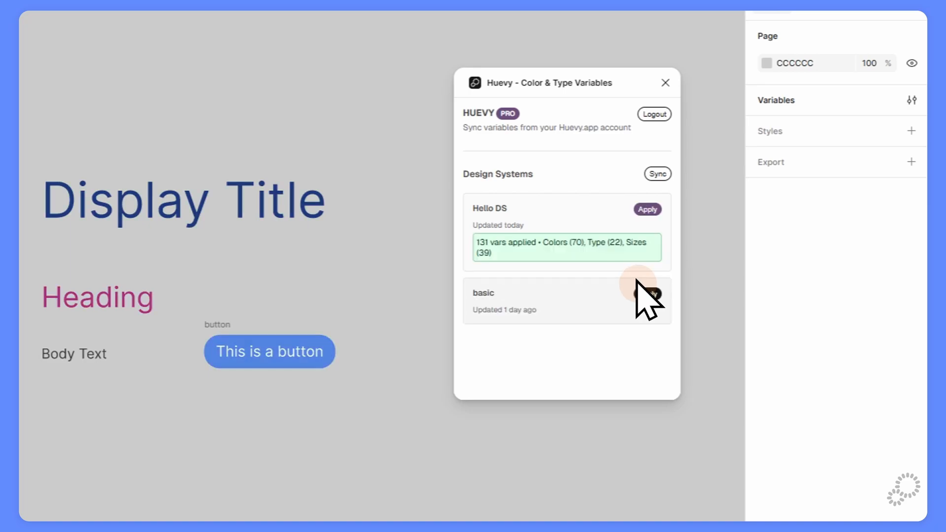
left_click_drag(19, 142, 402, 518)
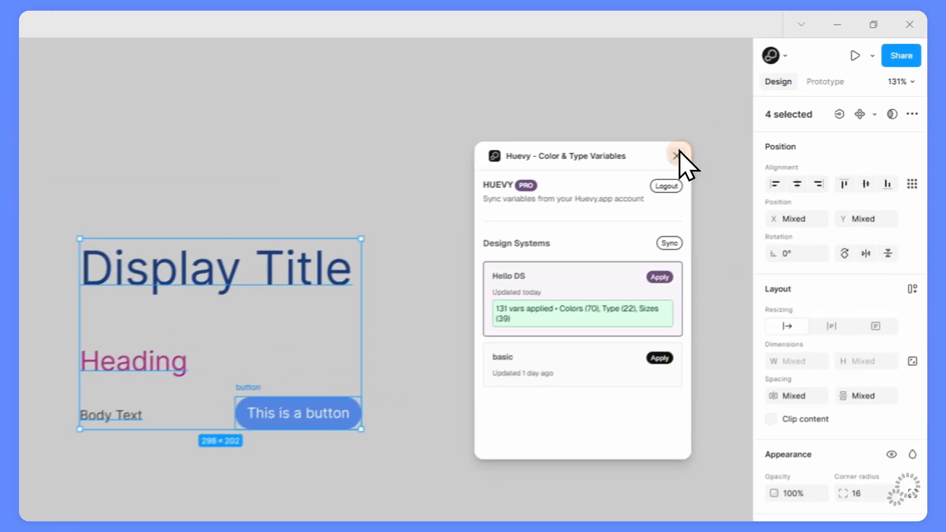
left_click(762, 106)
left_click(522, 396)
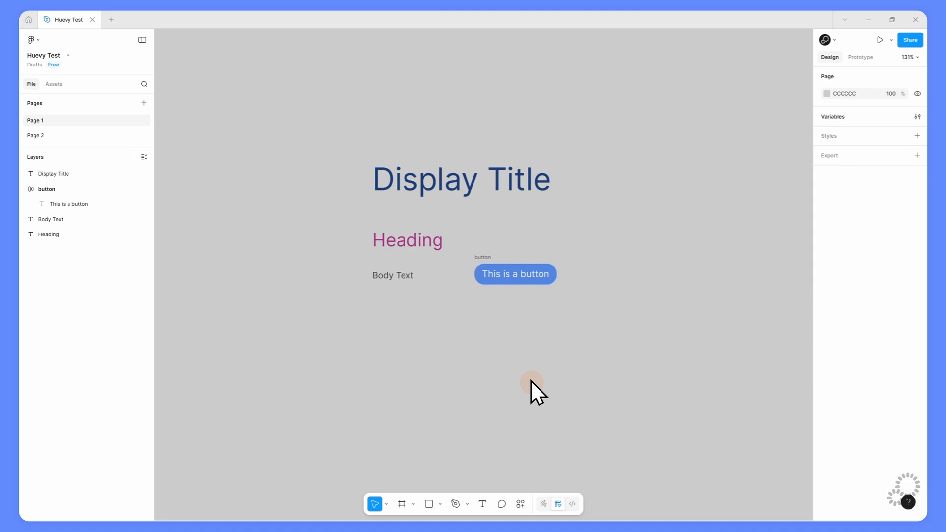
Look over the current LuxeProperties page in the browser before setup.
key("alt+Tab")
key("alt+Tab")
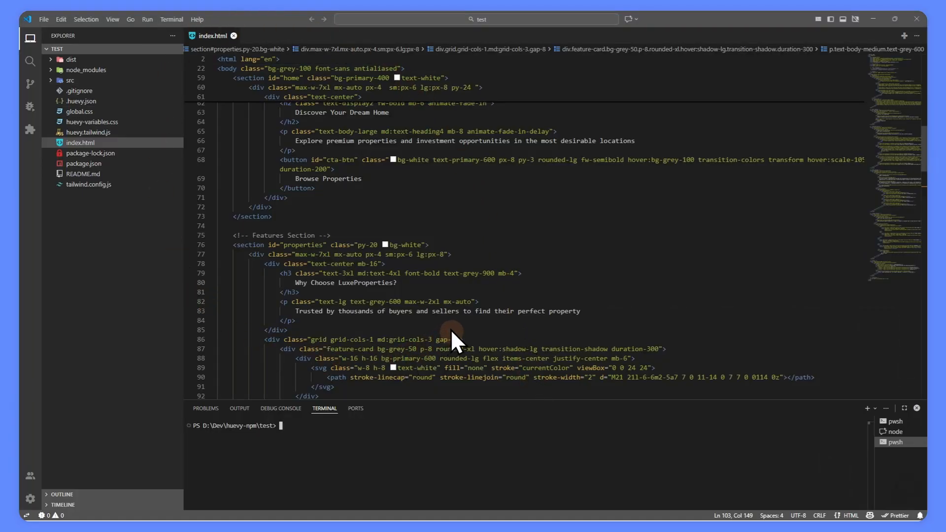
key("alt+Tab")
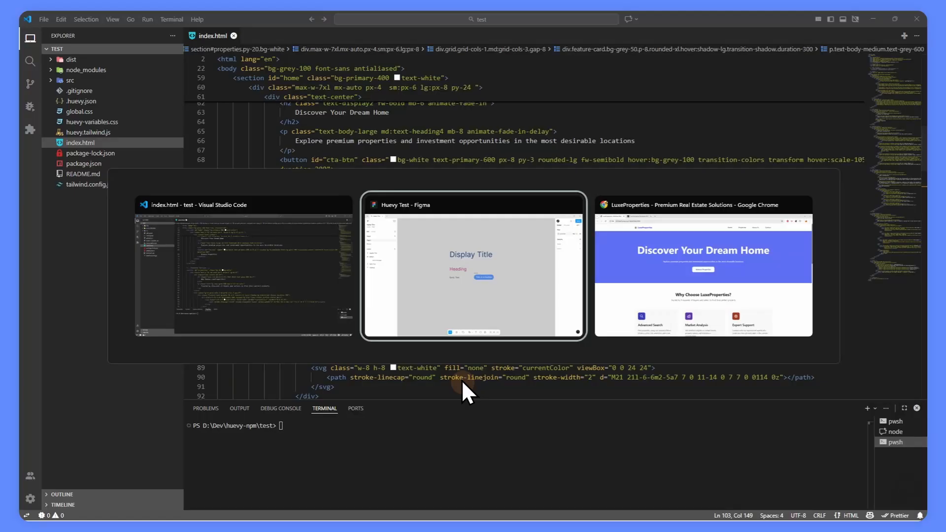
key("alt+Tab")
scroll(593, 287, "down", 10)
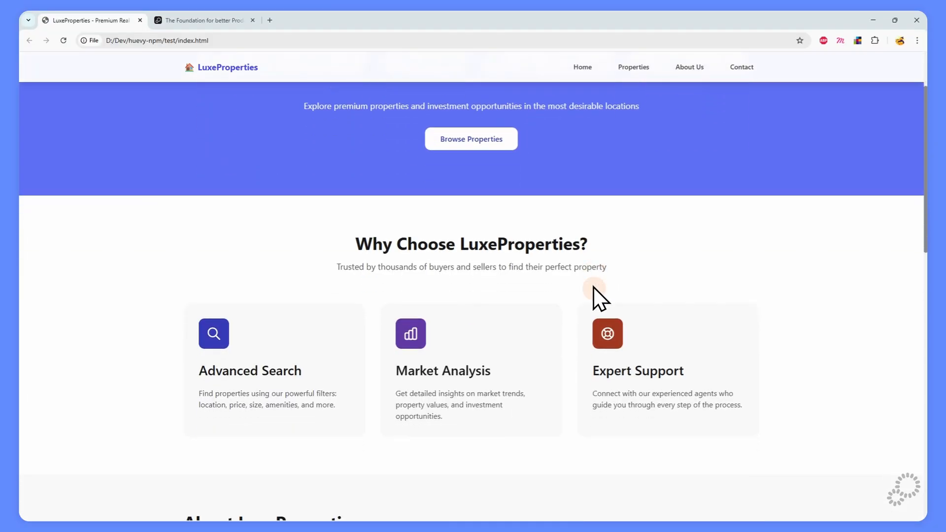
scroll(593, 287, "down", 6)
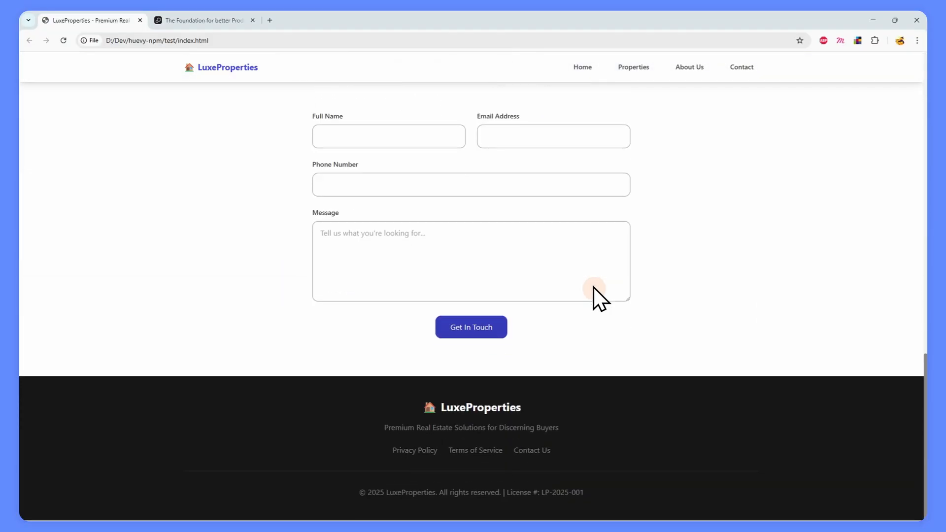
key("alt+Tab")
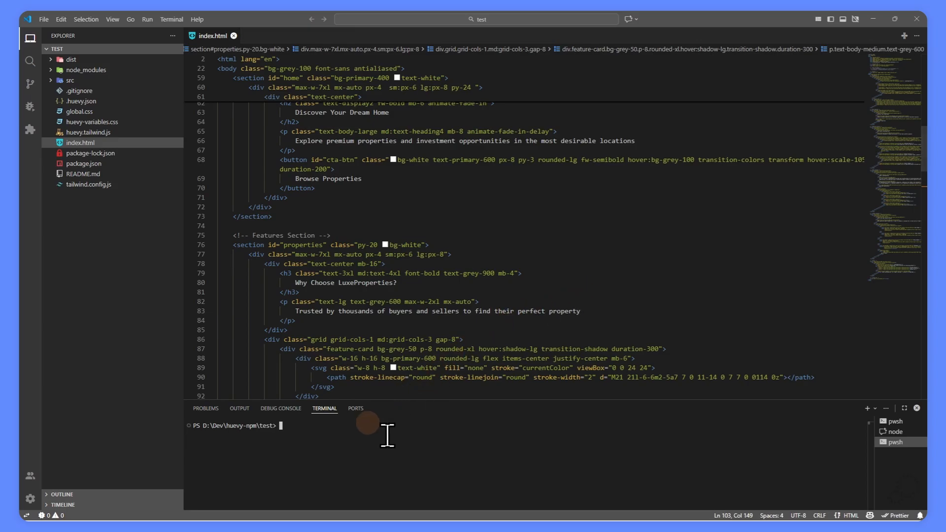
Run npx huevy in the terminal and submit the API key copied from Huevy.
type("npx")
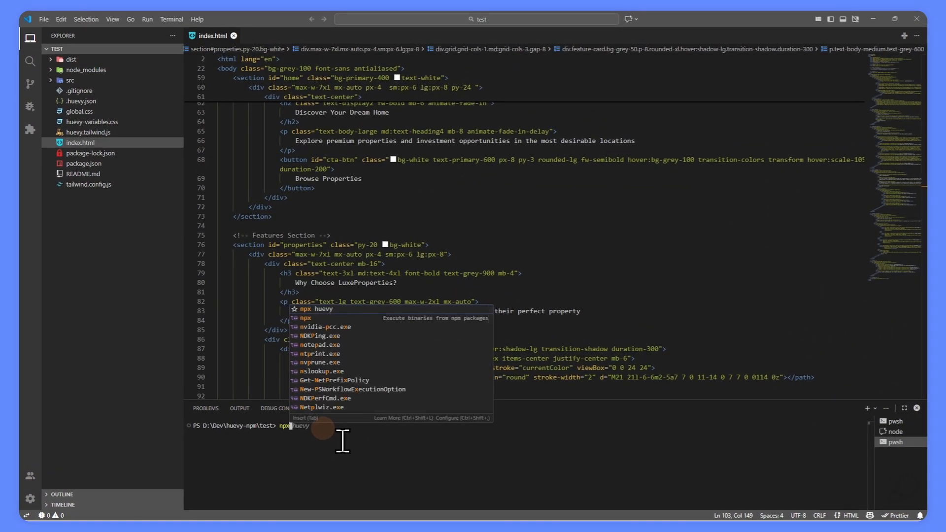
type(" huevy")
key("Return")
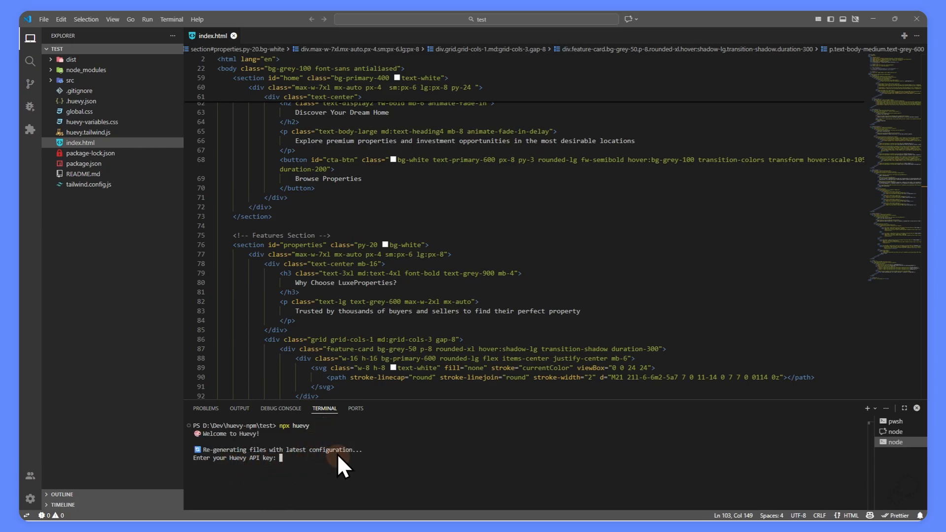
key("alt+Tab")
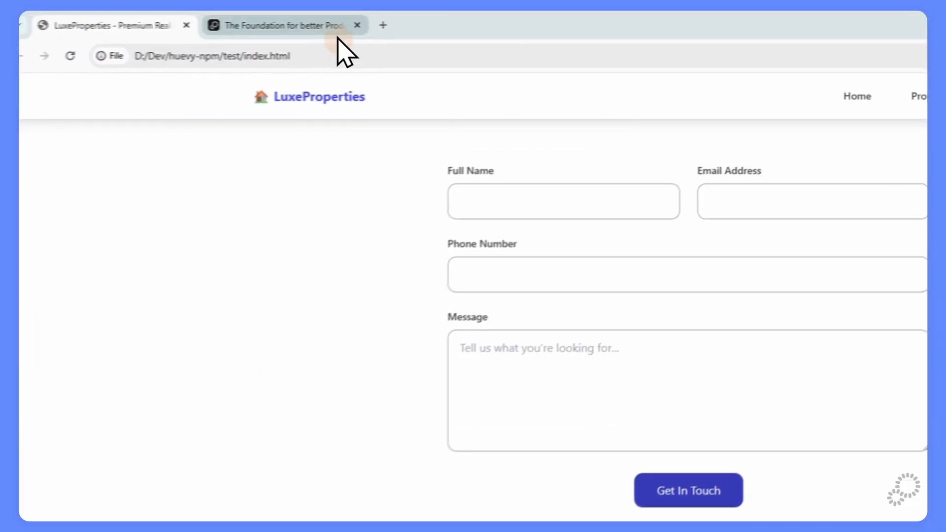
left_click(337, 30)
left_click(883, 269)
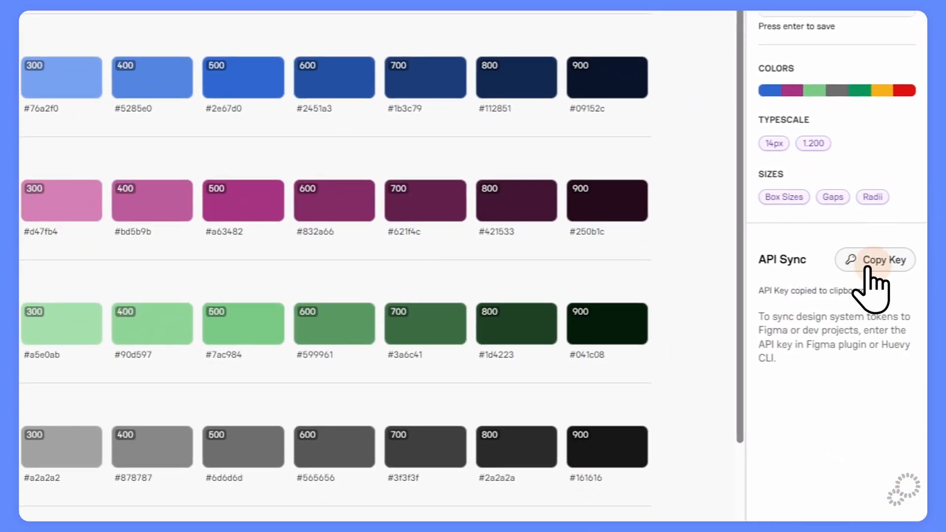
key("alt+Tab")
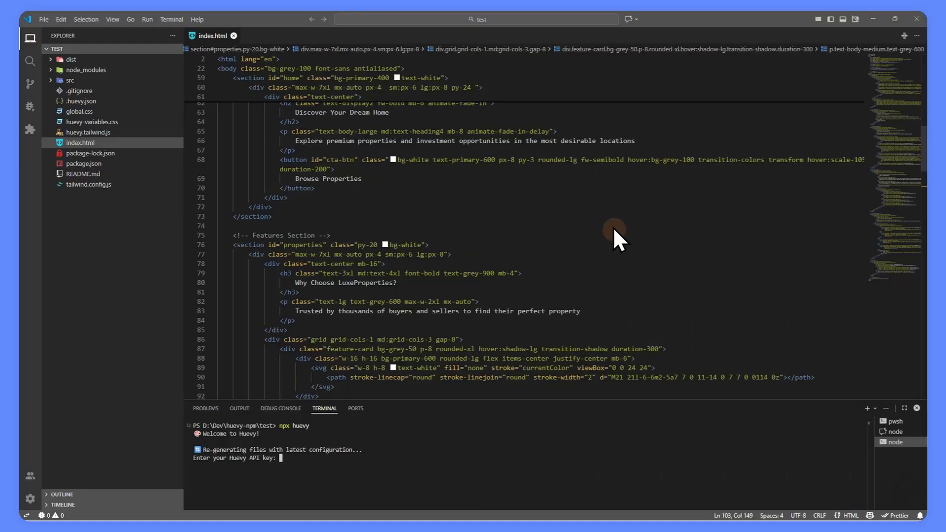
key("ctrl+v")
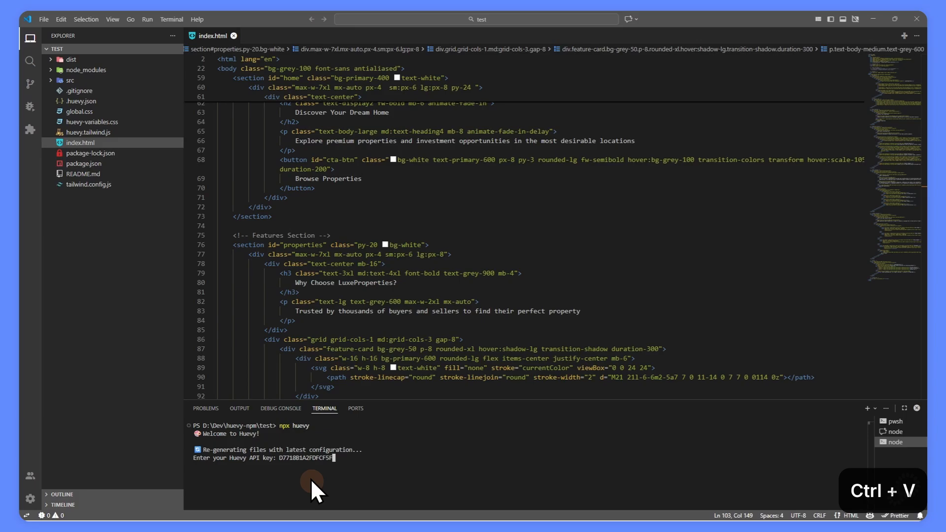
key("Return")
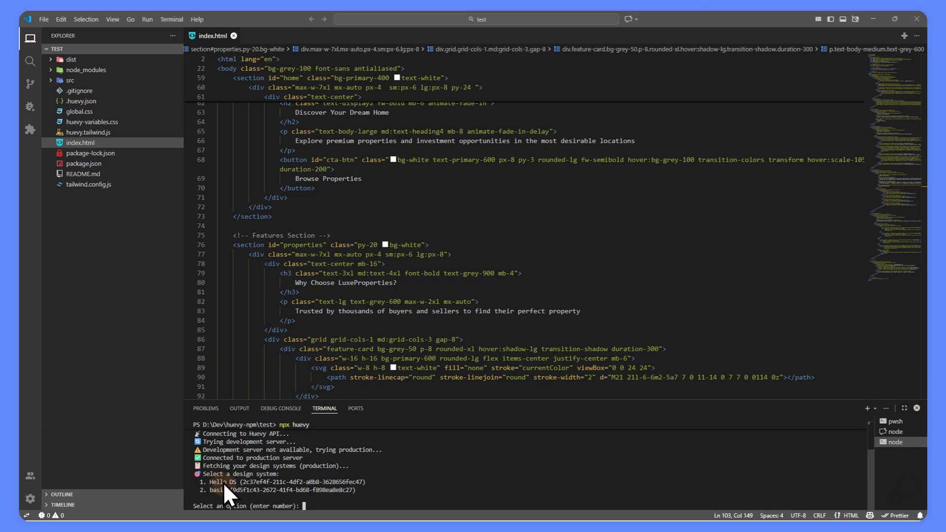
Choose option 1 (Hello DS) and check the huevy-variables.css import on line 17.
type("1")
key("Return")
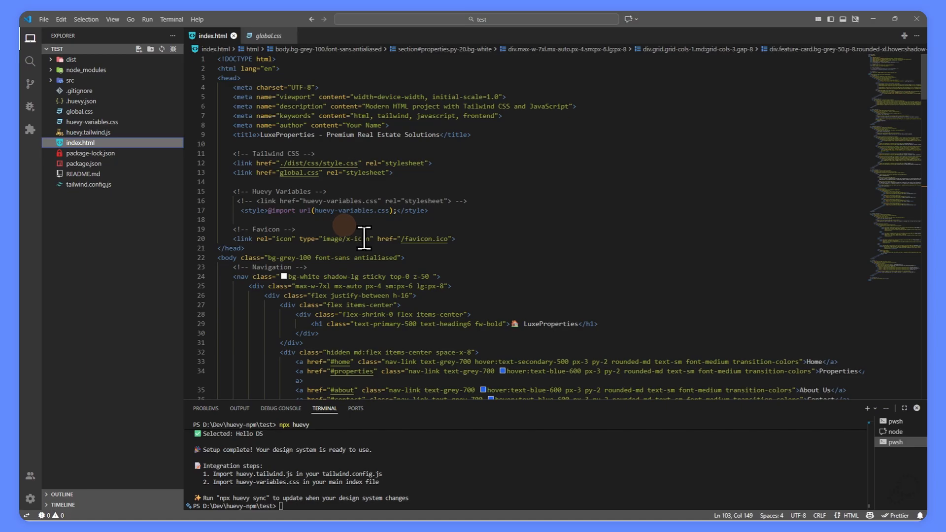
left_click_drag(241, 210, 429, 210)
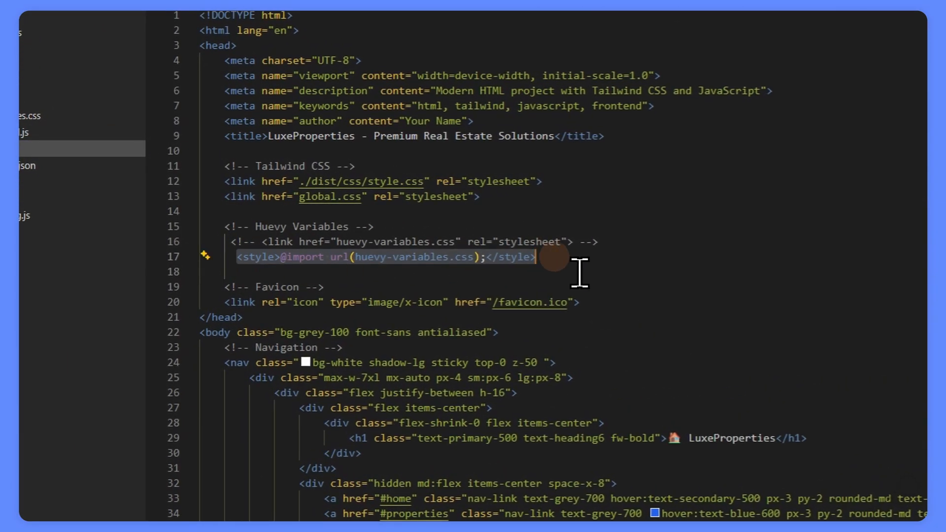
scroll(648, 276, "down", 8)
key("alt+Tab")
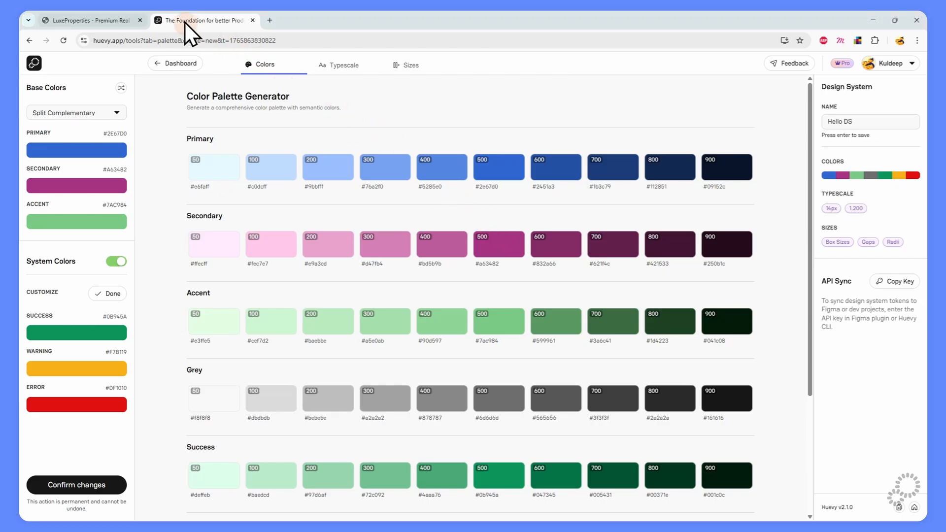
Reload the LuxeProperties tab in Chrome to show Hello DS colours, then return to VS Code.
left_click(89, 19)
scroll(226, 315, "up", 10)
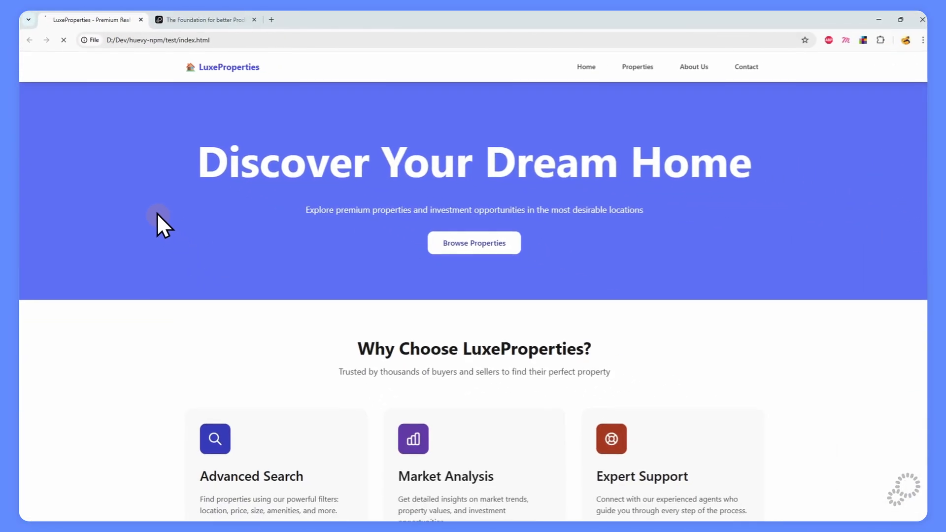
key("F5")
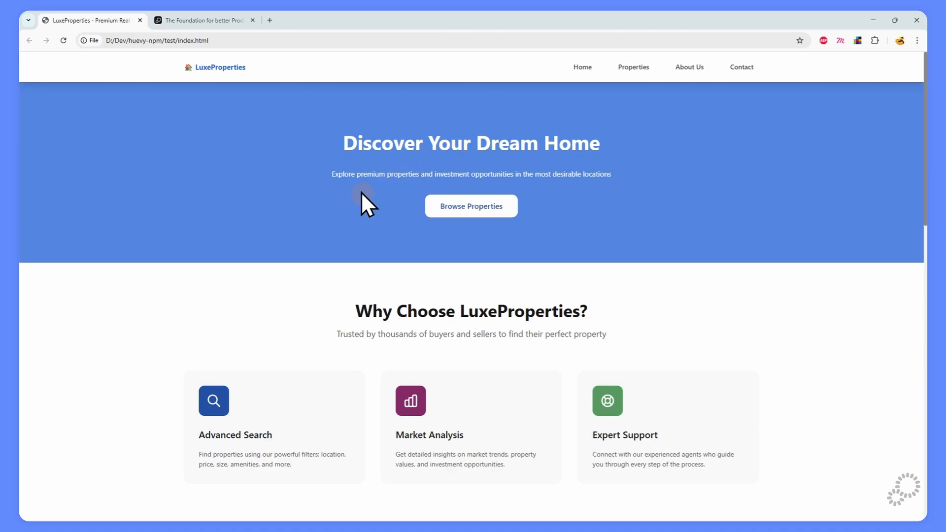
key("alt+Tab")
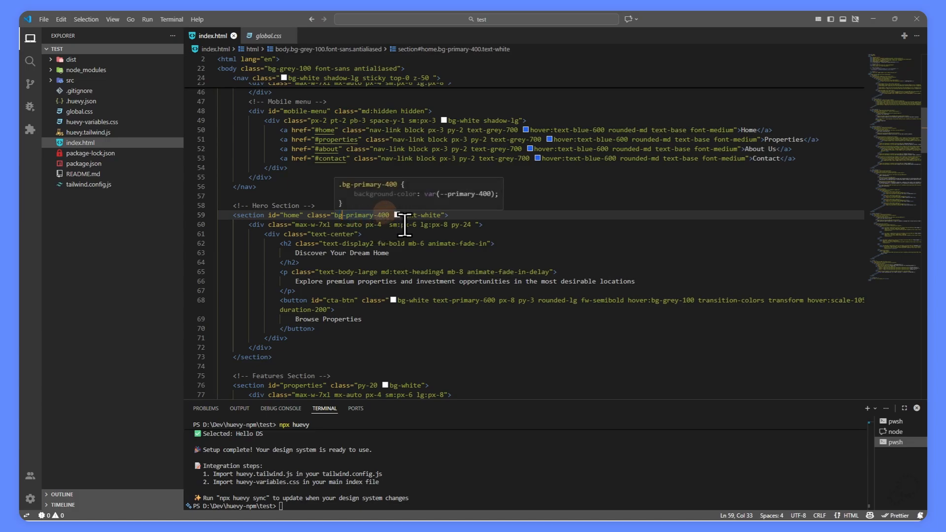
Change line 59's background class to bg-secondary-600 and save index.html.
key("ctrl+shift+Right")
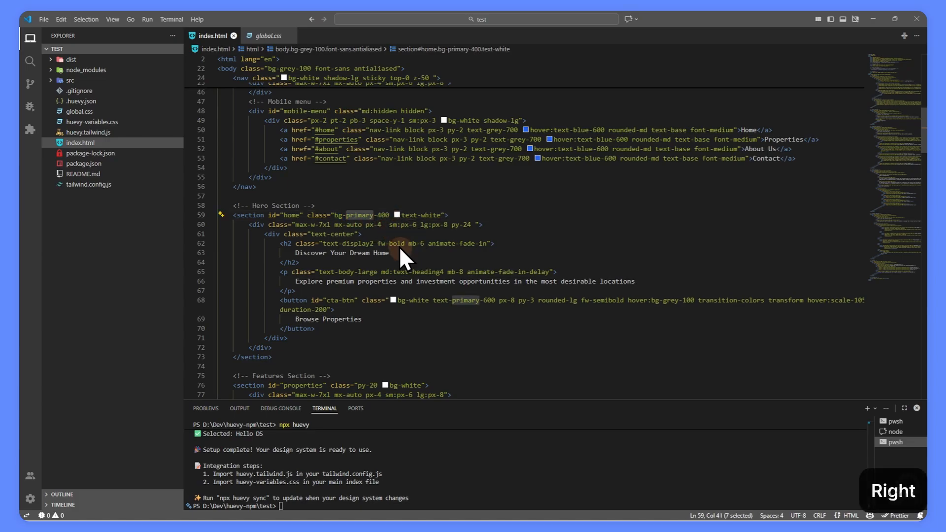
type("sec")
type("ondary")
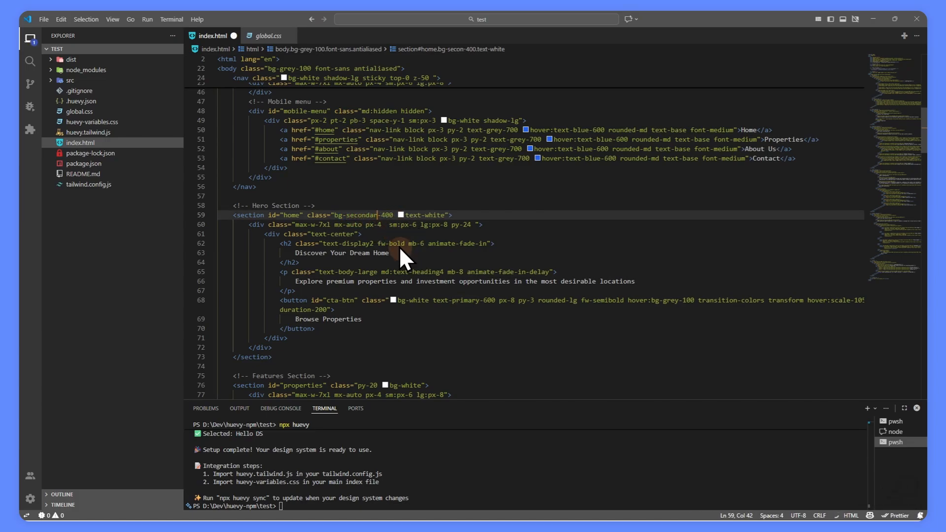
key("ctrl+s")
key("Right")
key("shift+Right")
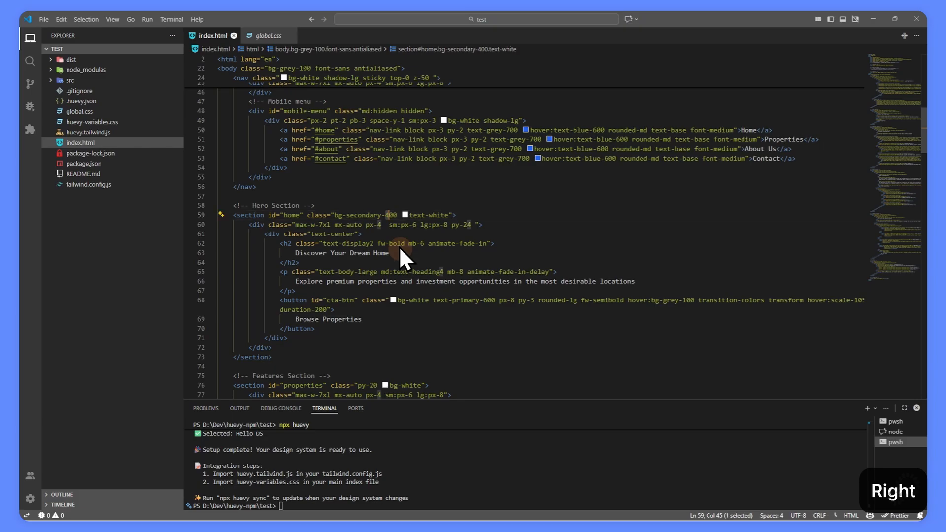
type("6")
key("ctrl+s")
Reload the LuxeProperties page in Chrome to preview the secondary-600 hero.
key("alt+Tab")
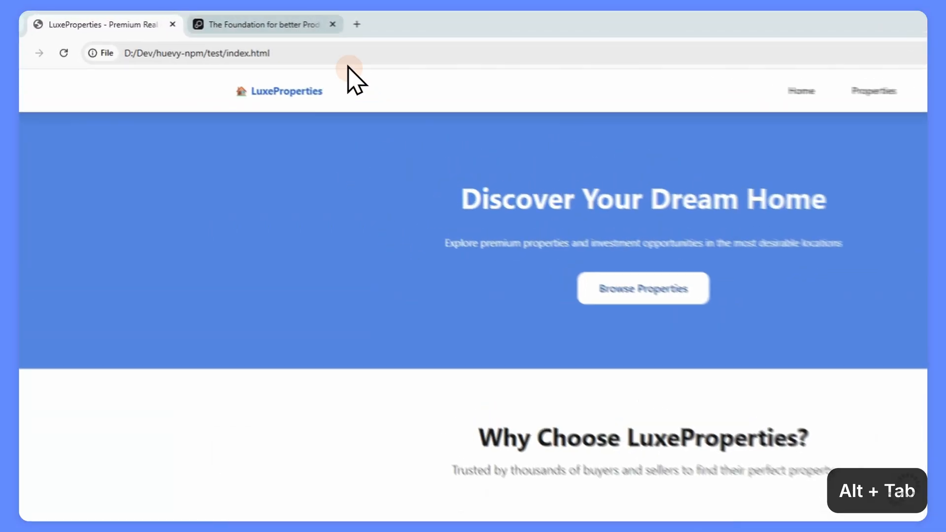
left_click(234, 21)
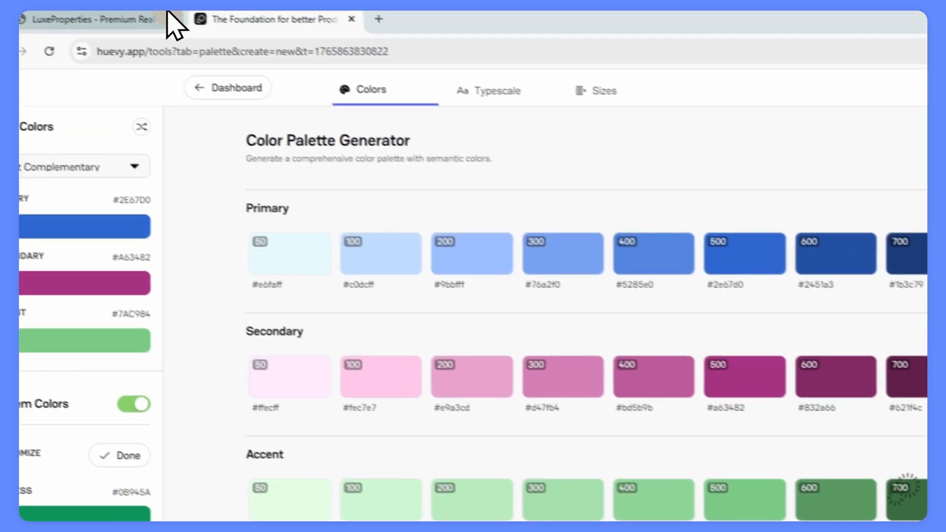
left_click(165, 17)
key("F5")
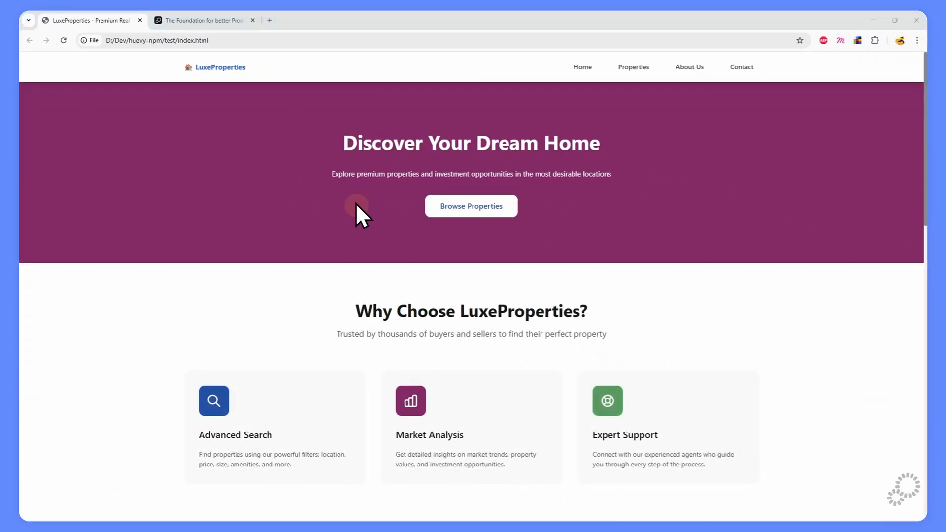
key("alt+Tab")
Browse the generated huevy-variables.css and huevy.tailwind.js files, then return to index.html.
scroll(365, 272, "down", 1)
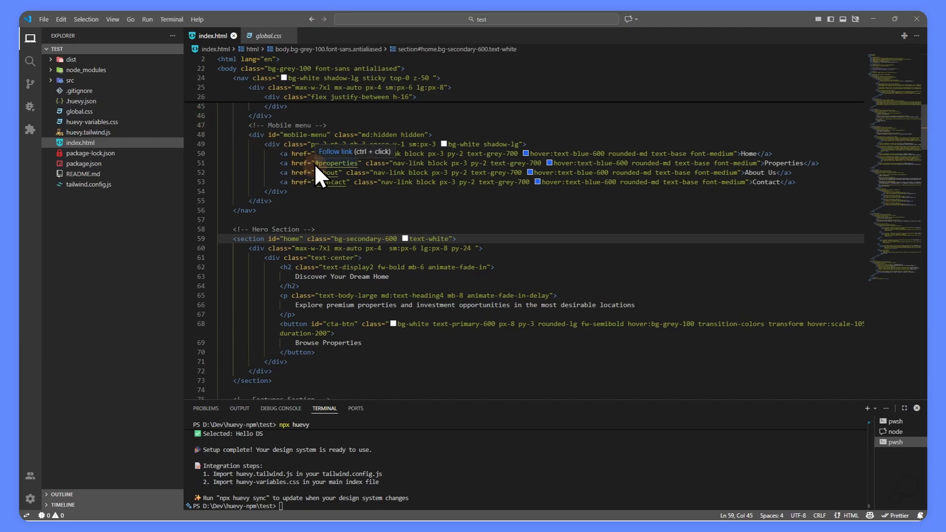
left_click(97, 124)
scroll(401, 240, "down", 6)
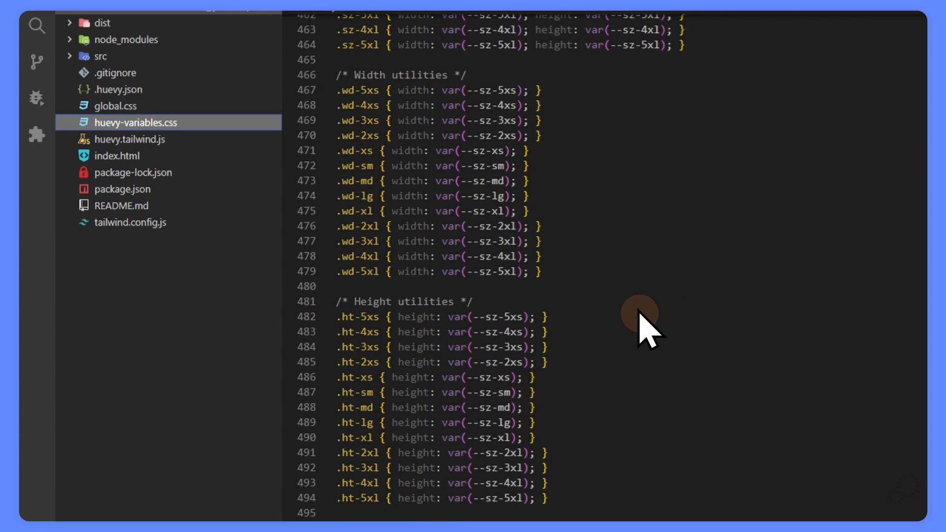
scroll(639, 312, "down", 10)
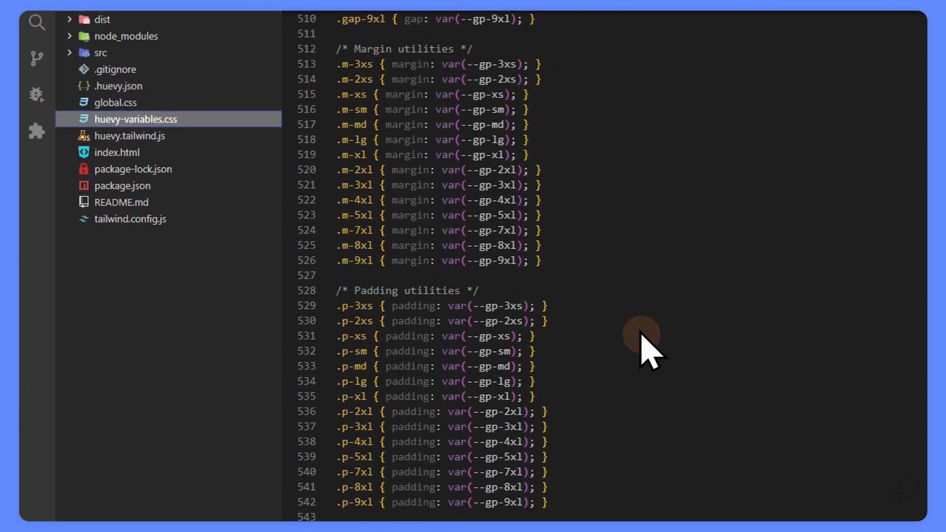
left_click(642, 334)
scroll(642, 335, "up", 10)
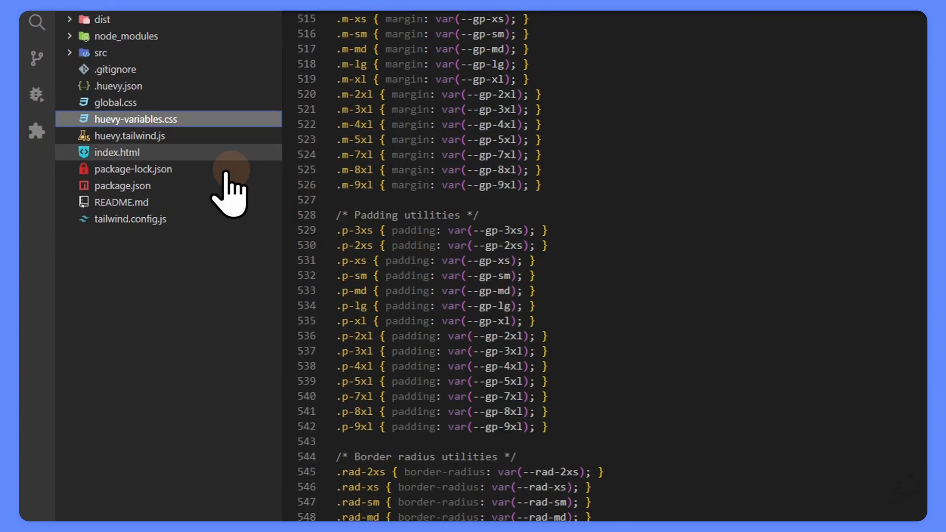
left_click(156, 136)
left_click(326, 51)
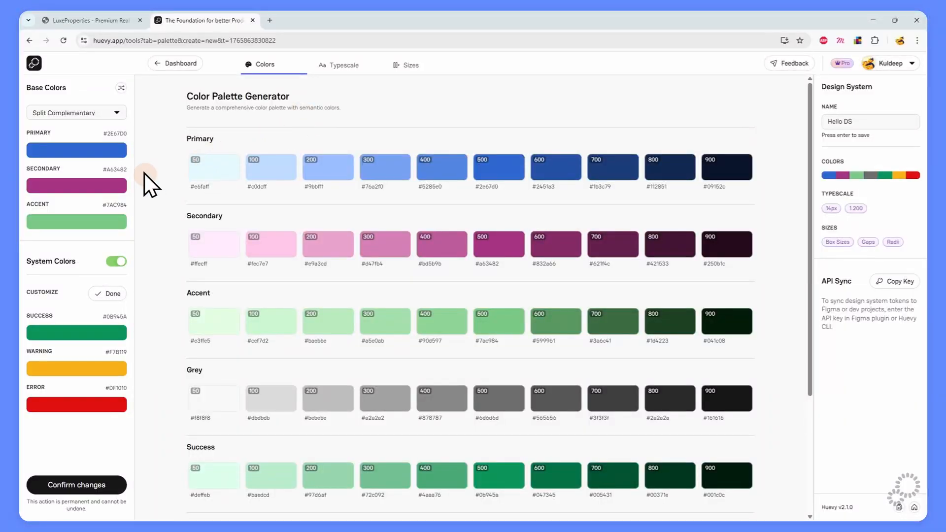
Push the Primary colour toward purple and shift the Secondary to magenta #9A2B6D.
left_click(72, 141)
left_click_drag(47, 205, 106, 211)
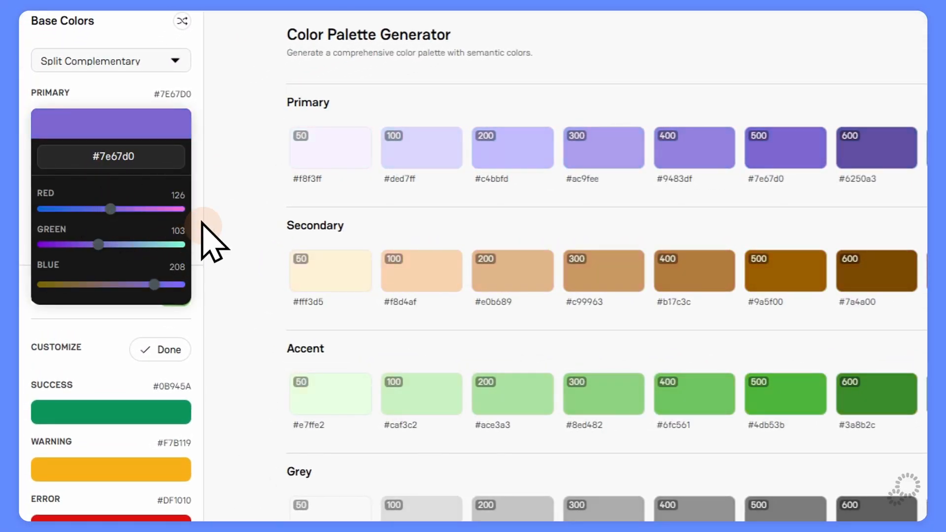
left_click(237, 210)
left_click(120, 183)
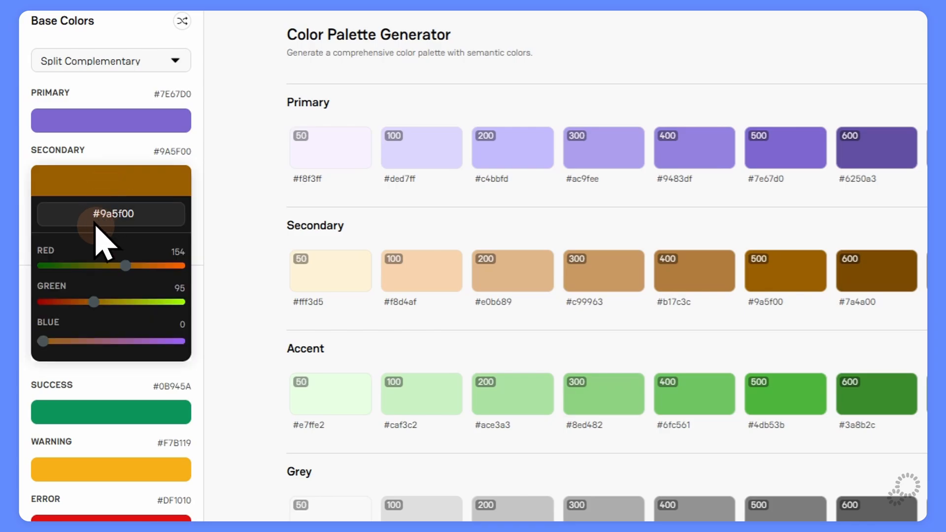
left_click_drag(93, 302, 64, 302)
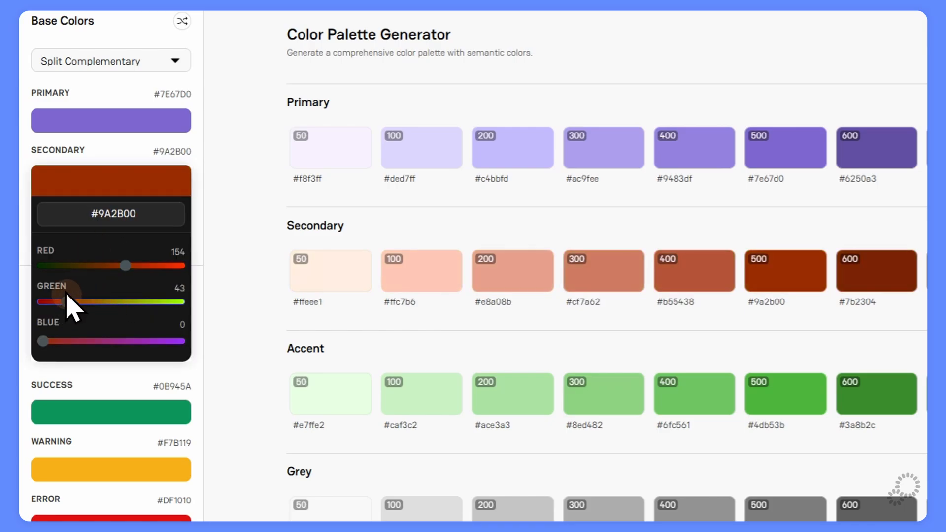
left_click_drag(68, 341, 102, 341)
left_click(211, 328)
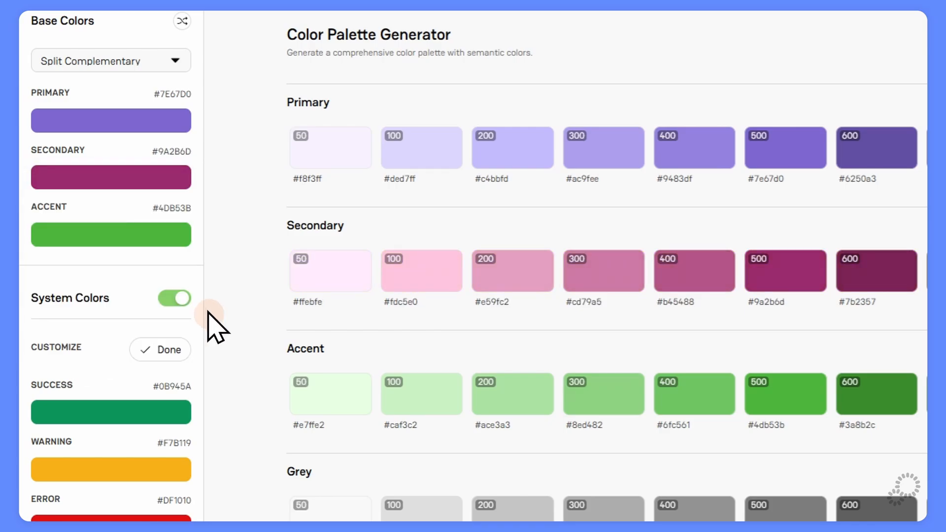
Turn the Accent colour sky blue and save the palette to the design system.
left_click(81, 232)
scroll(109, 246, "down", 4)
left_click_drag(117, 216, 165, 216)
left_click(209, 102)
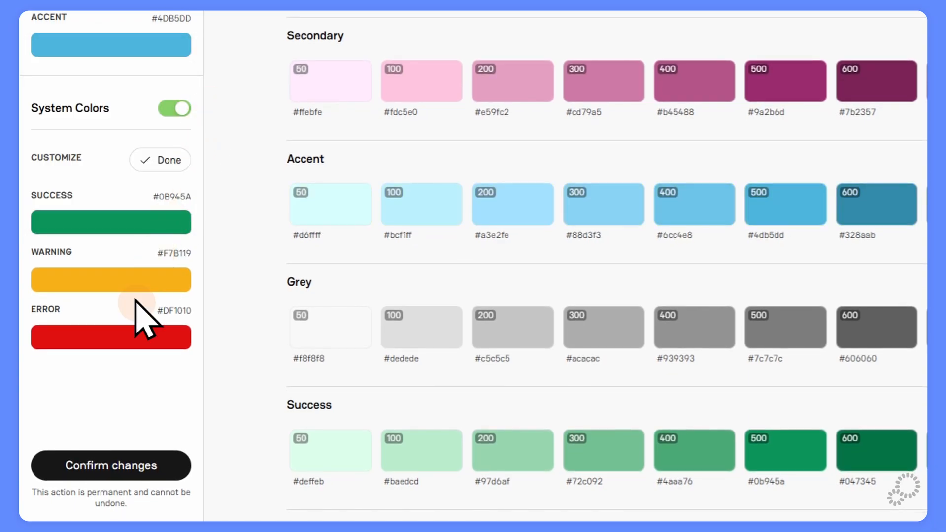
left_click(114, 462)
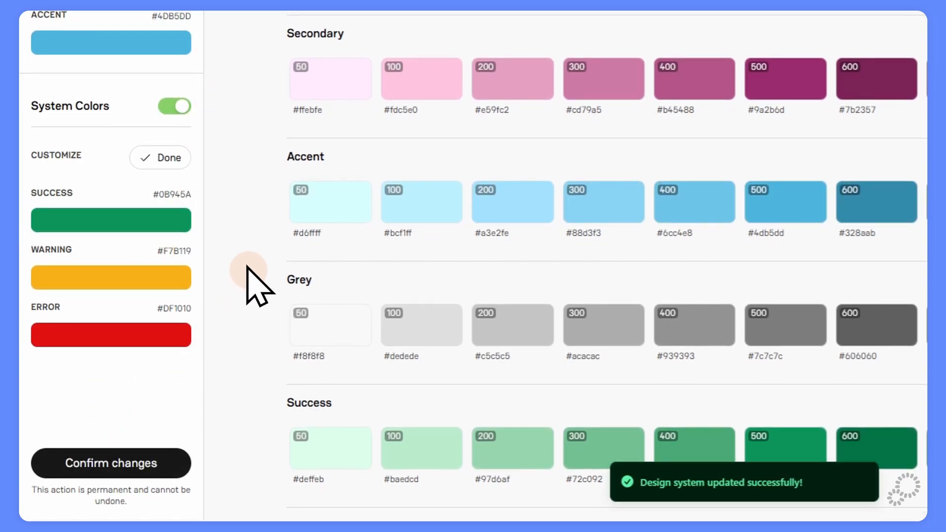
Darken the Error colour to #A91010 and save it.
left_click(117, 335)
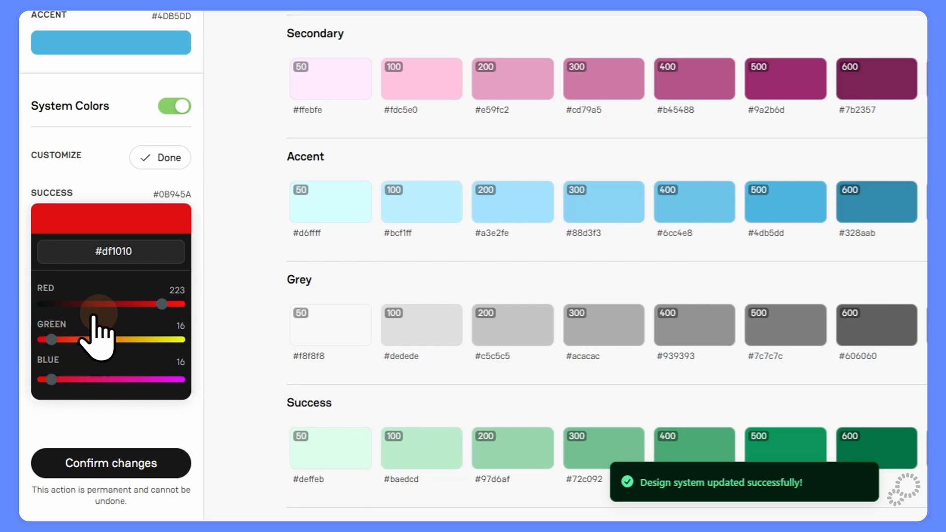
left_click_drag(162, 304, 134, 303)
left_click(246, 257)
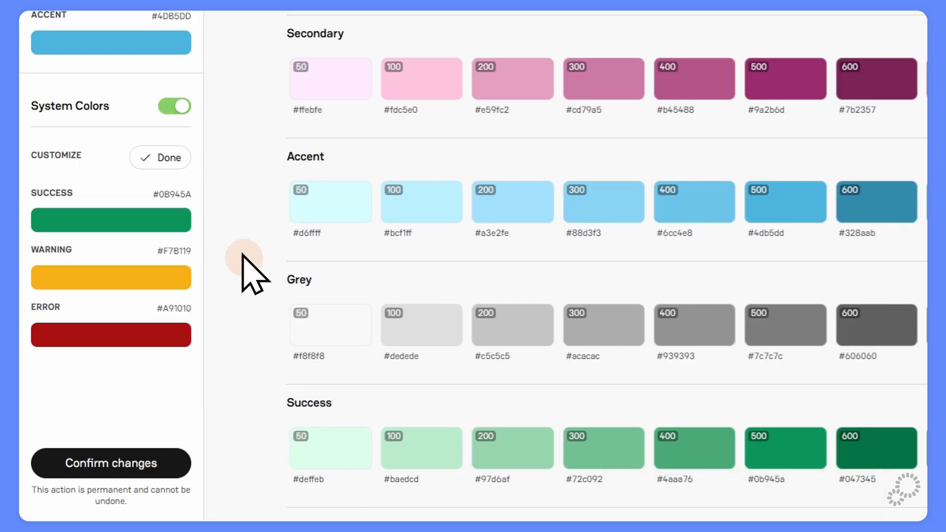
left_click(123, 466)
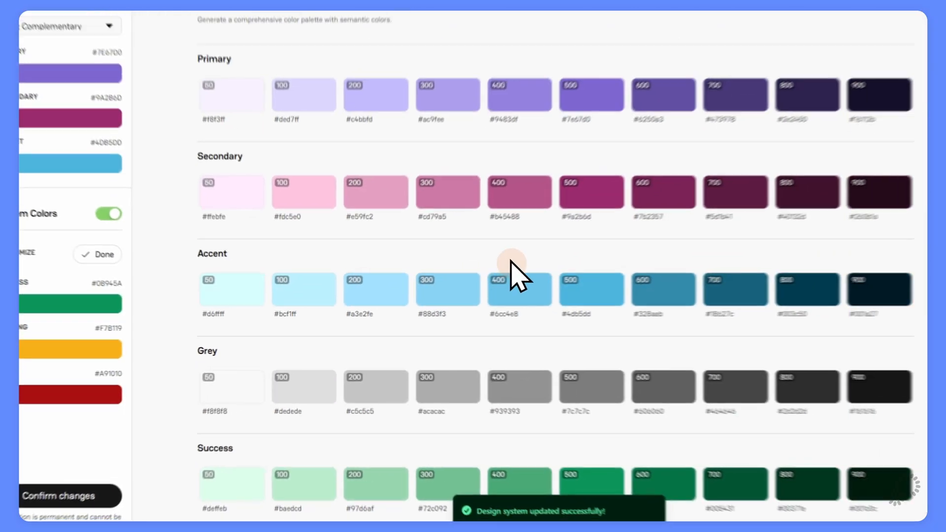
Change the Secondary colour to beige (#9A8F6D) and save the design system.
scroll(713, 192, "down", 3)
scroll(454, 290, "up", 5)
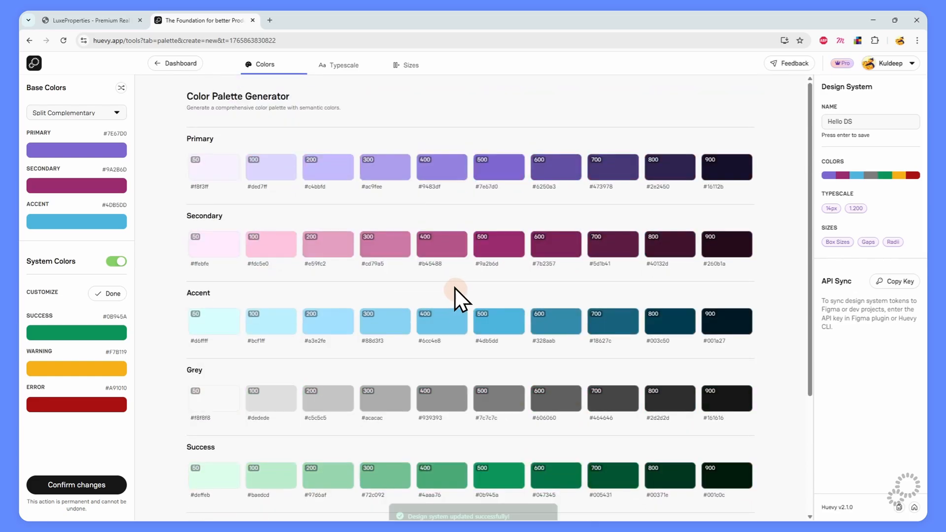
left_click(49, 186)
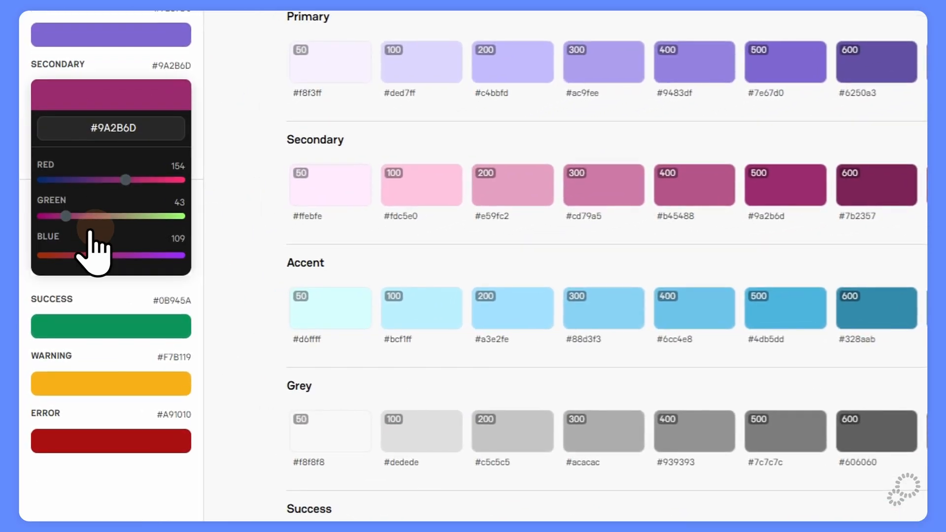
left_click_drag(90, 230, 118, 228)
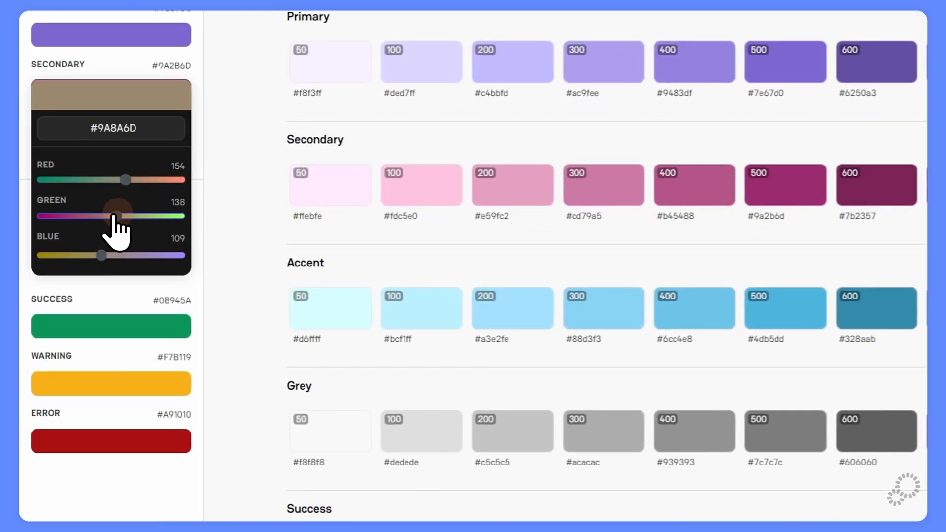
left_click(241, 298)
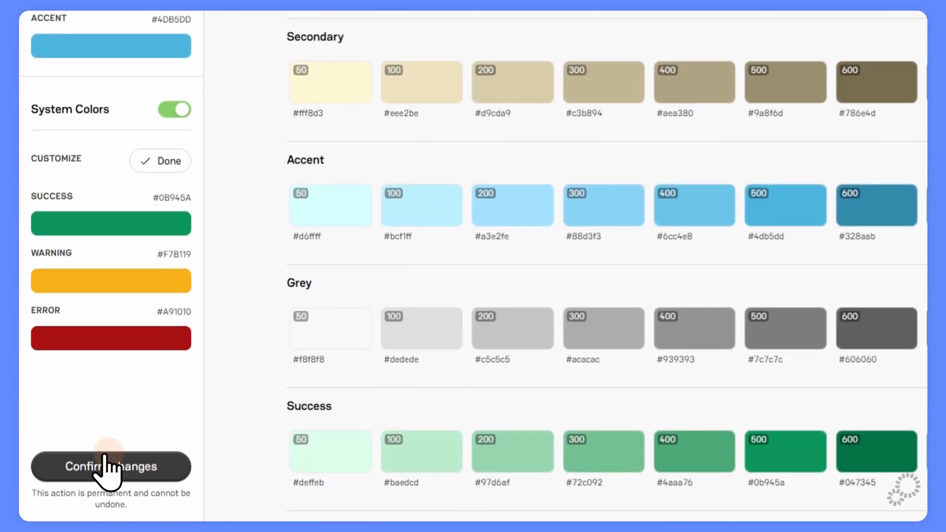
left_click(115, 468)
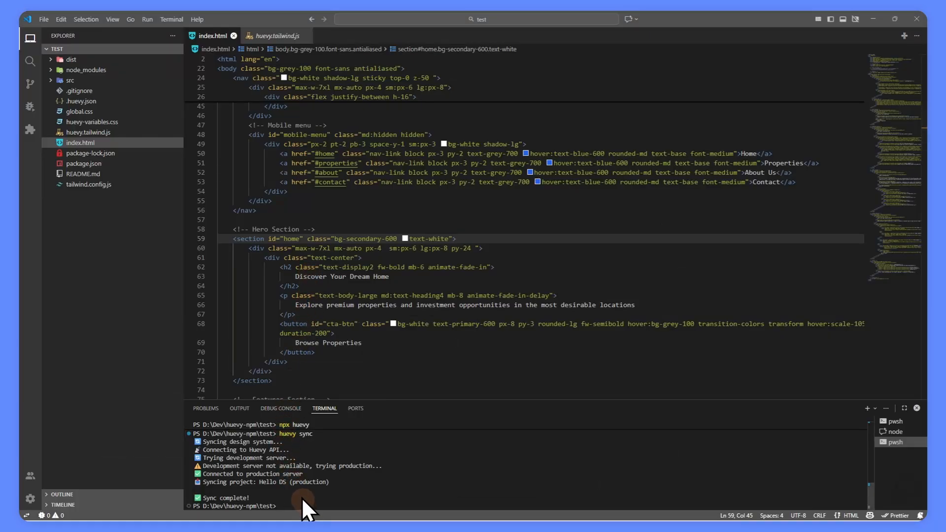
Run huey sync in the terminal and reload the LuxeProperties page in Chrome.
type("huey")
key("BackSpace")
type("y")
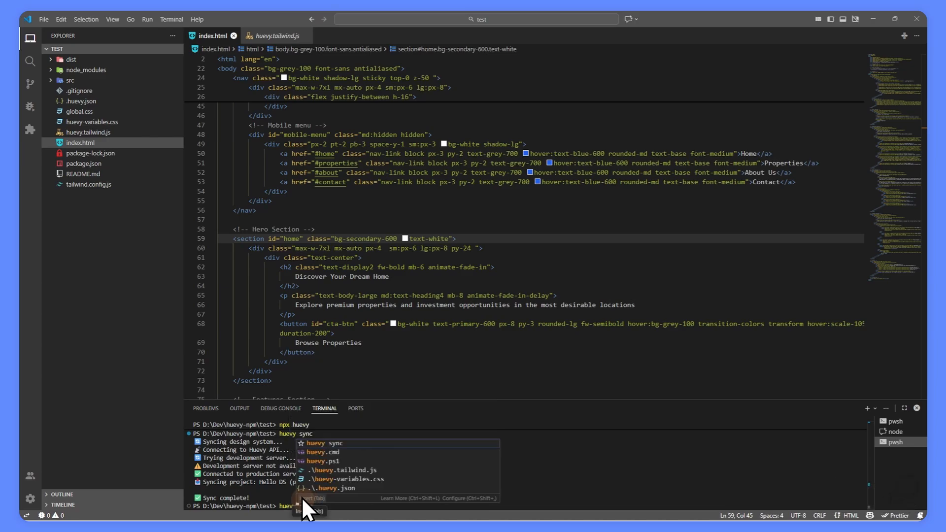
type(" sync")
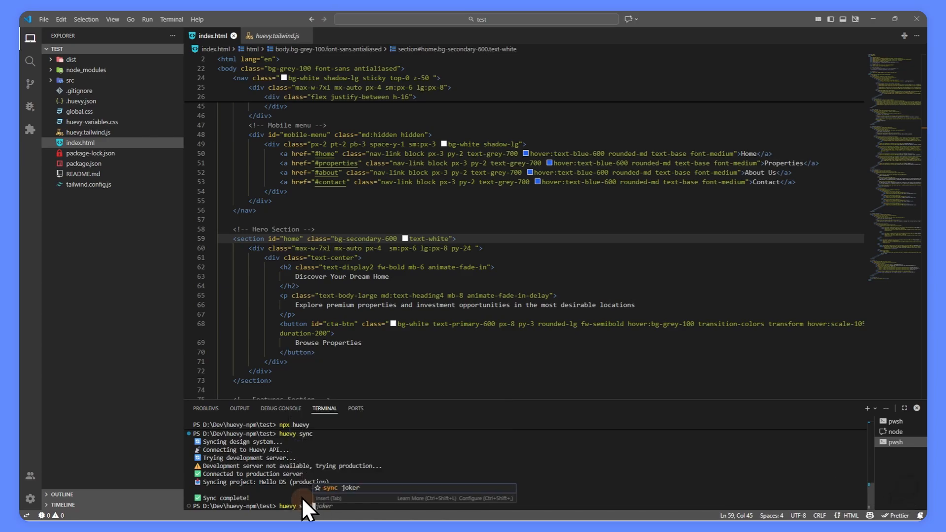
key("Return")
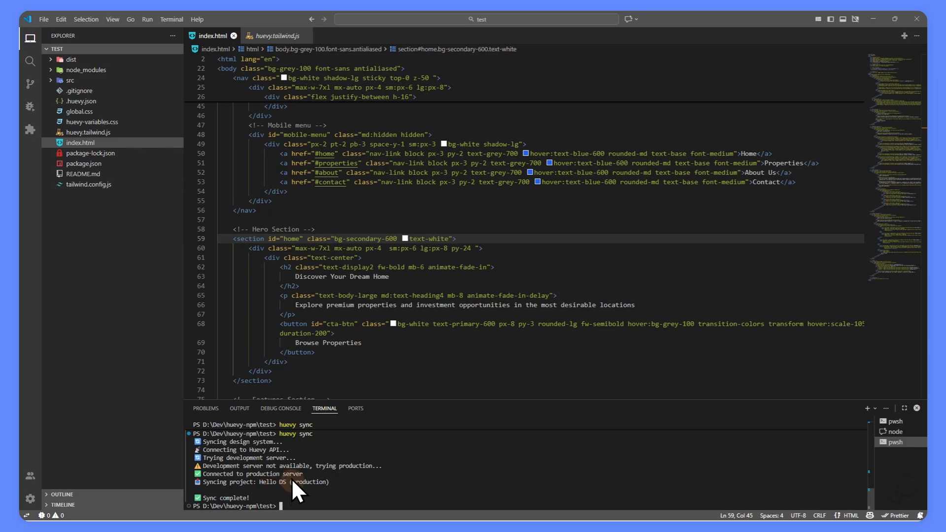
key("alt+Tab")
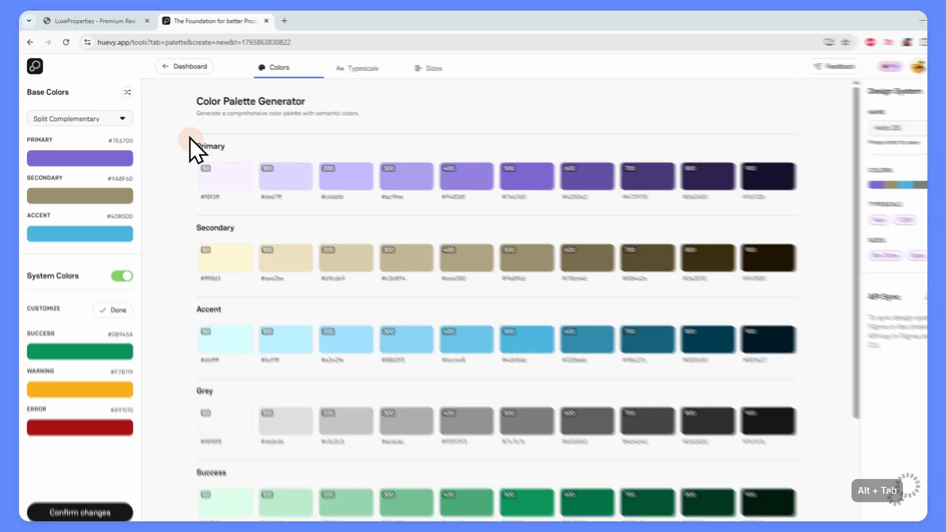
left_click(116, 21)
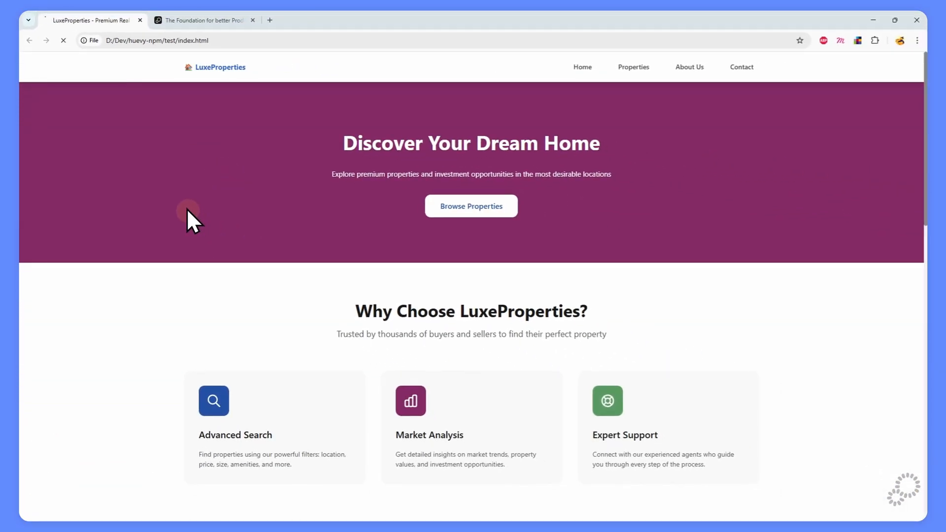
key("F5")
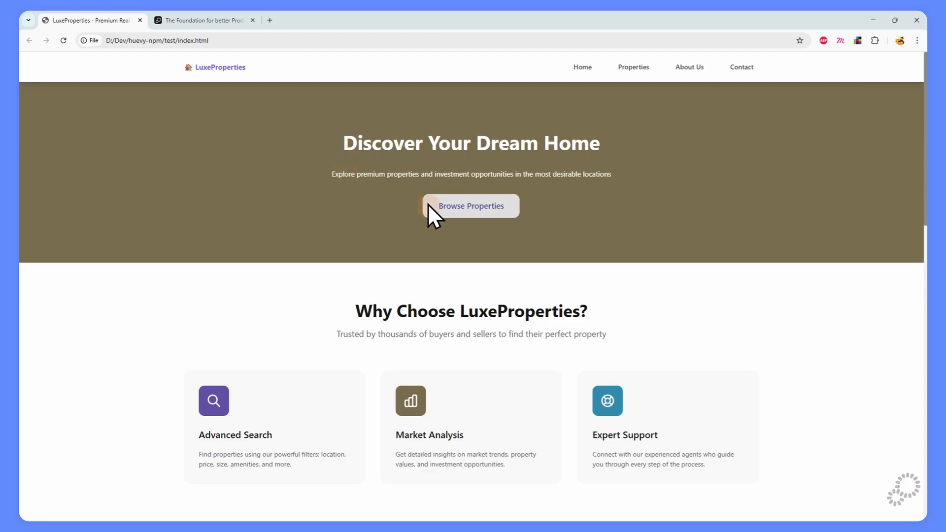